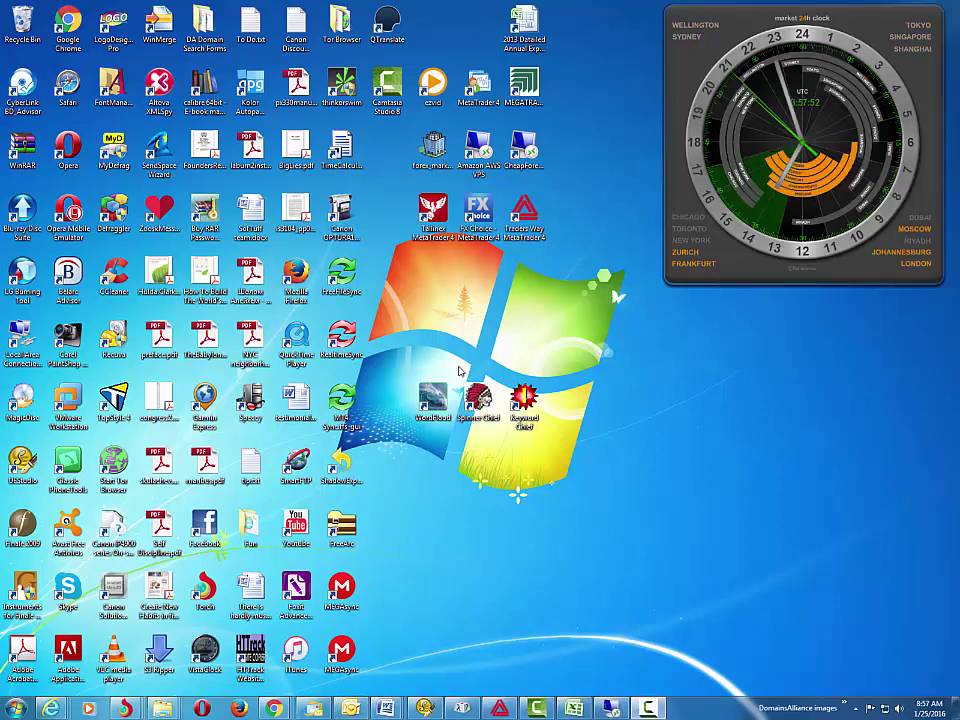
- Connect to the CheapForexVPS remote desktop and open the shared Trader's Way folder in its file explorer
click(524, 150)
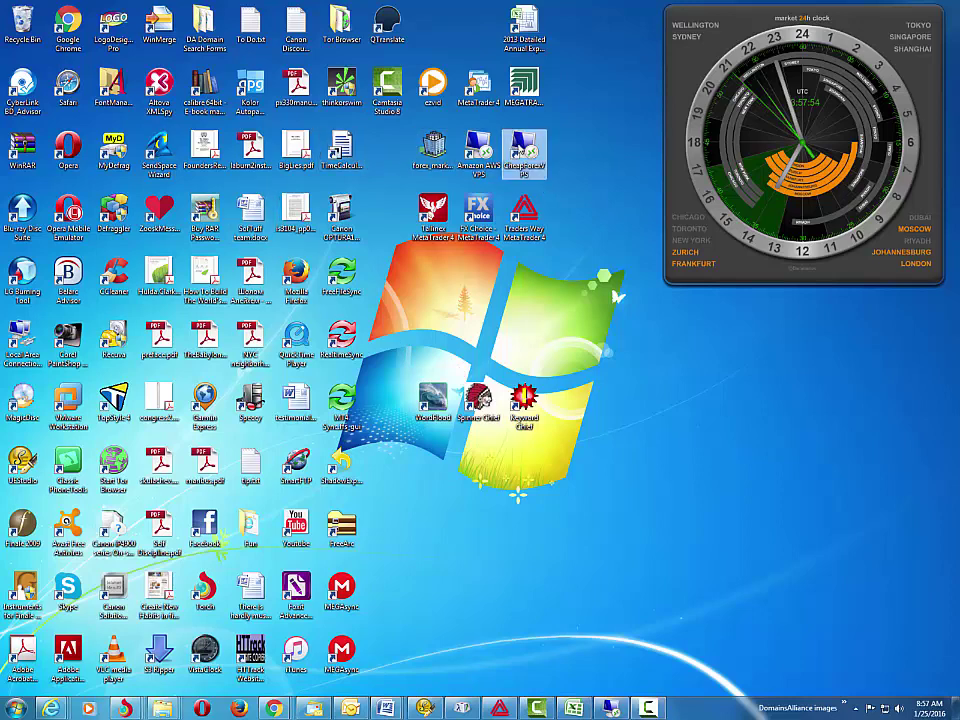
key(Return)
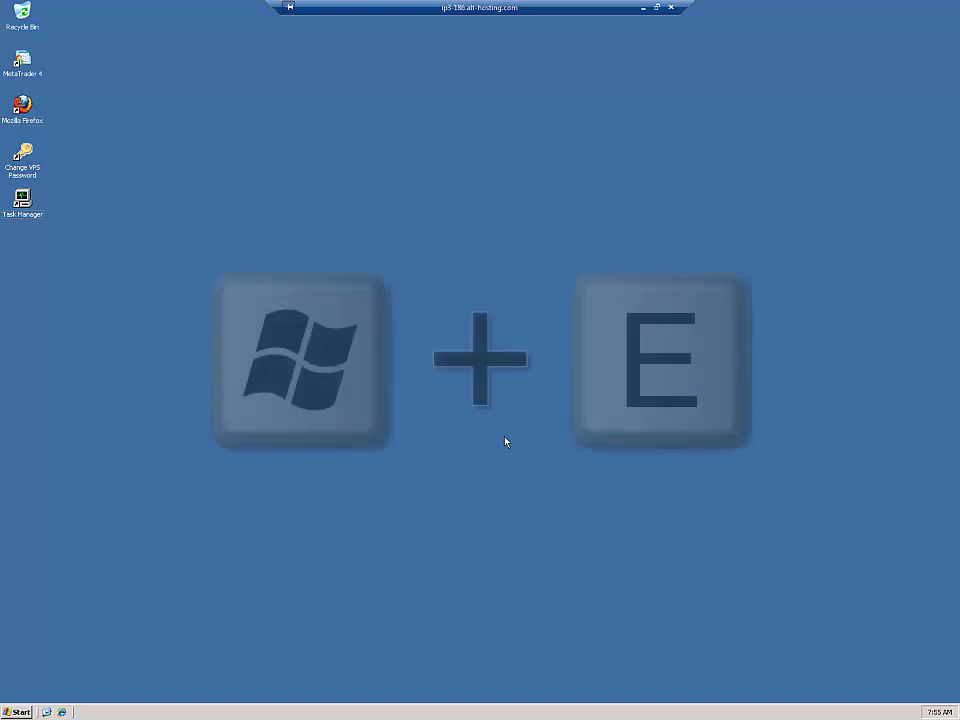
key(super+e)
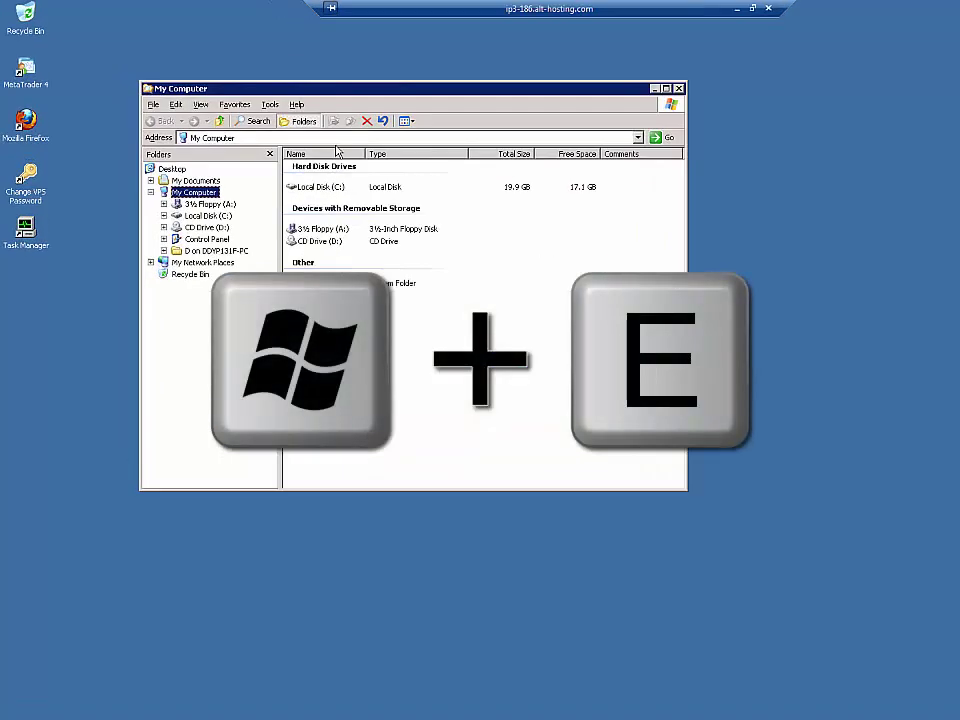
click(236, 134)
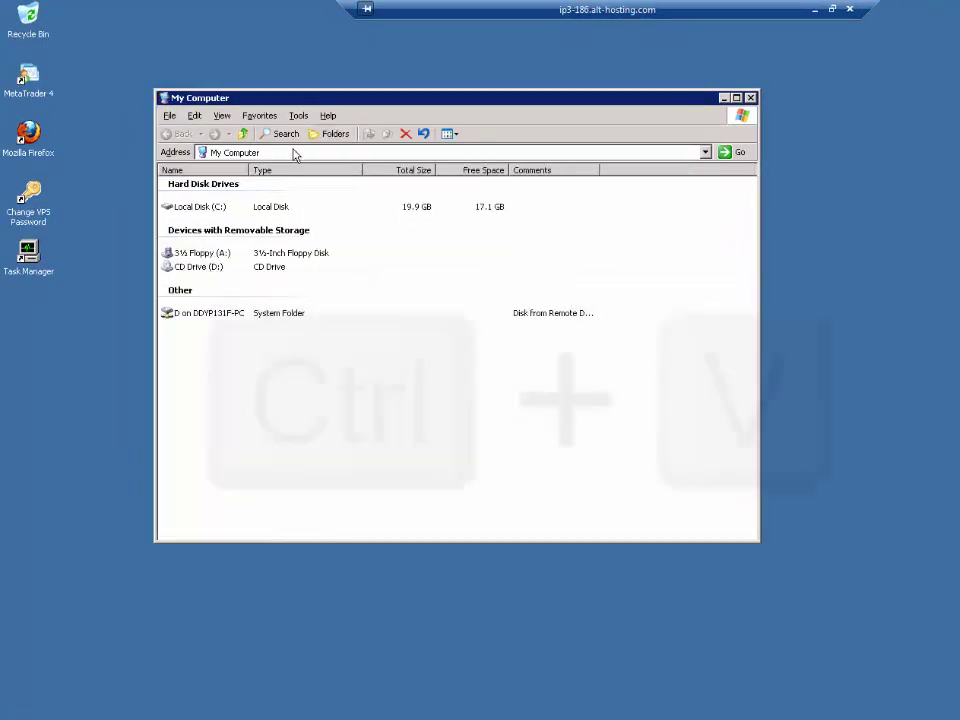
click(294, 152)
key(ctrl+v)
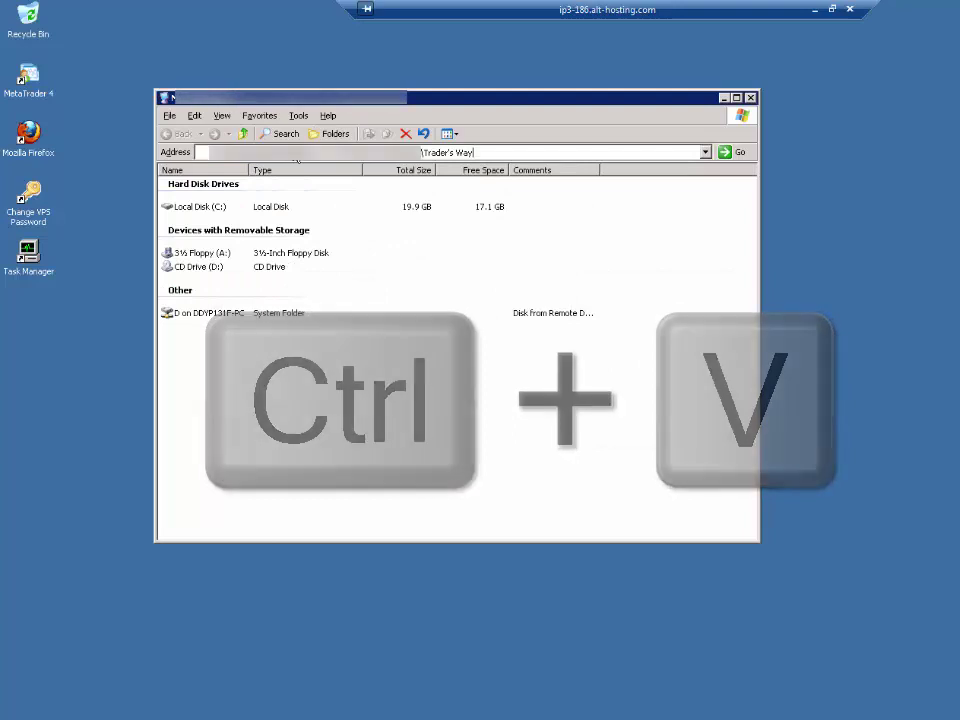
key(Return)
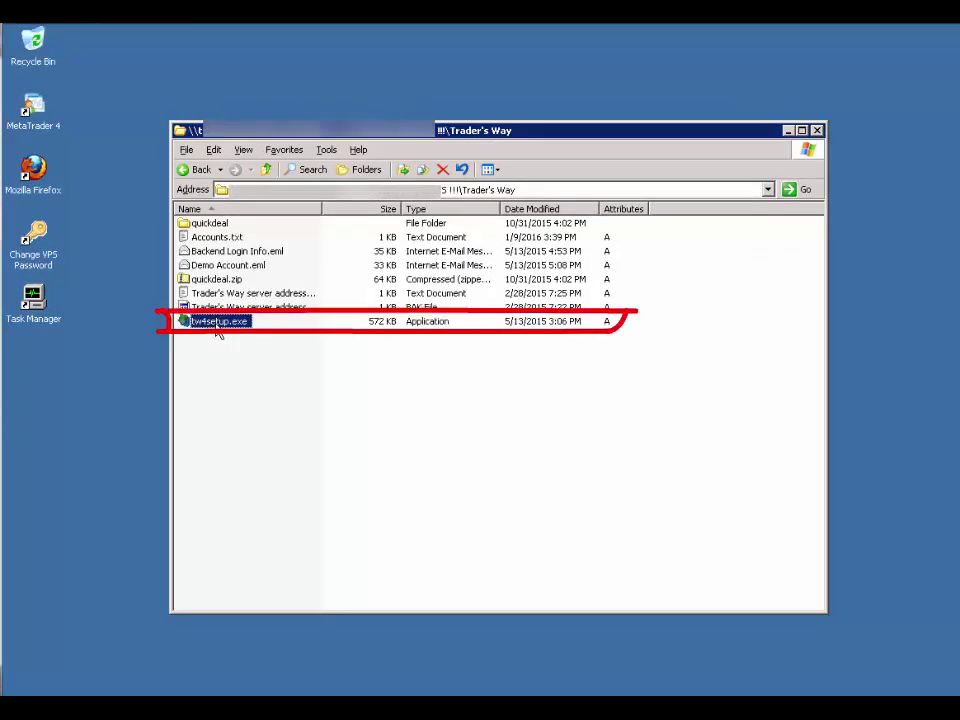
- Copy tw4setup.exe from the Trader's Way folder to the VPS desktop and close the folder window
click(216, 324)
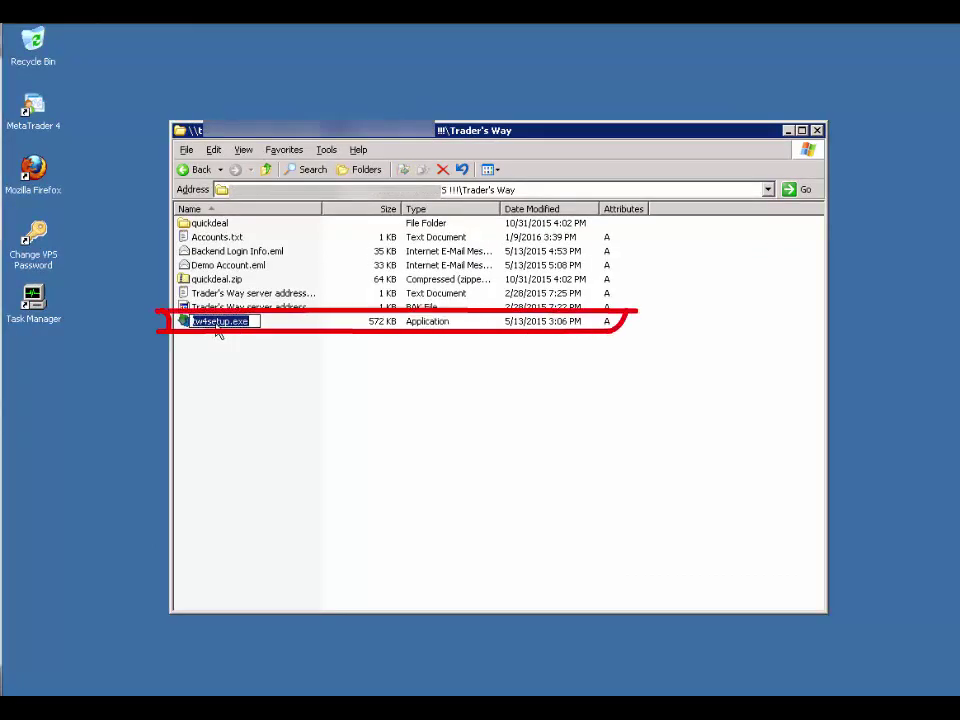
click(282, 334)
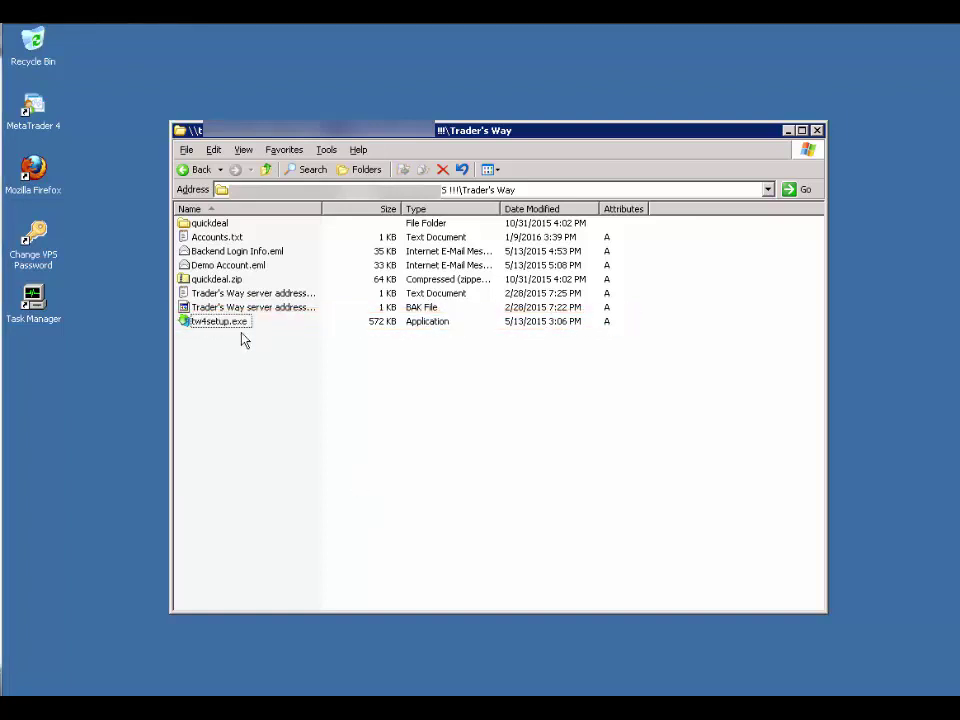
click(240, 329)
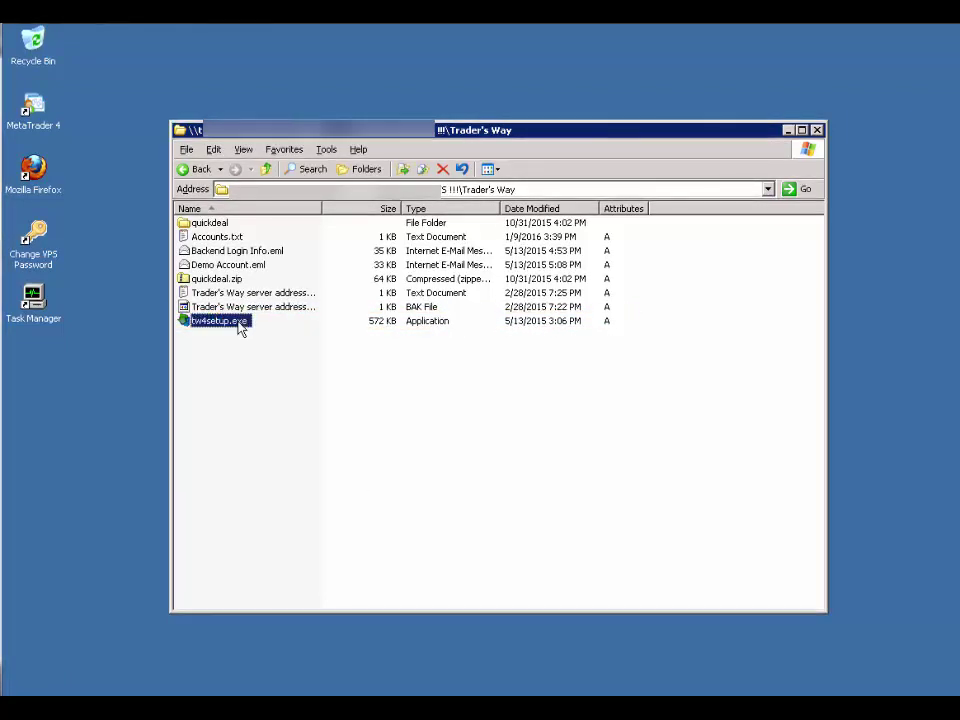
drag(240, 329, 94, 366)
click(680, 546)
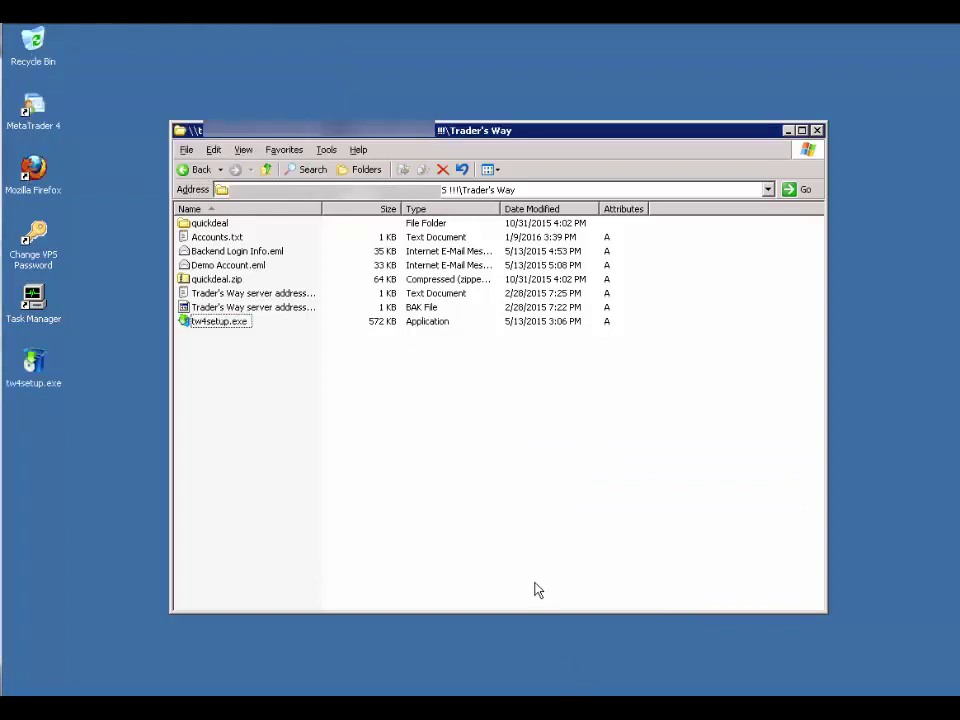
click(817, 131)
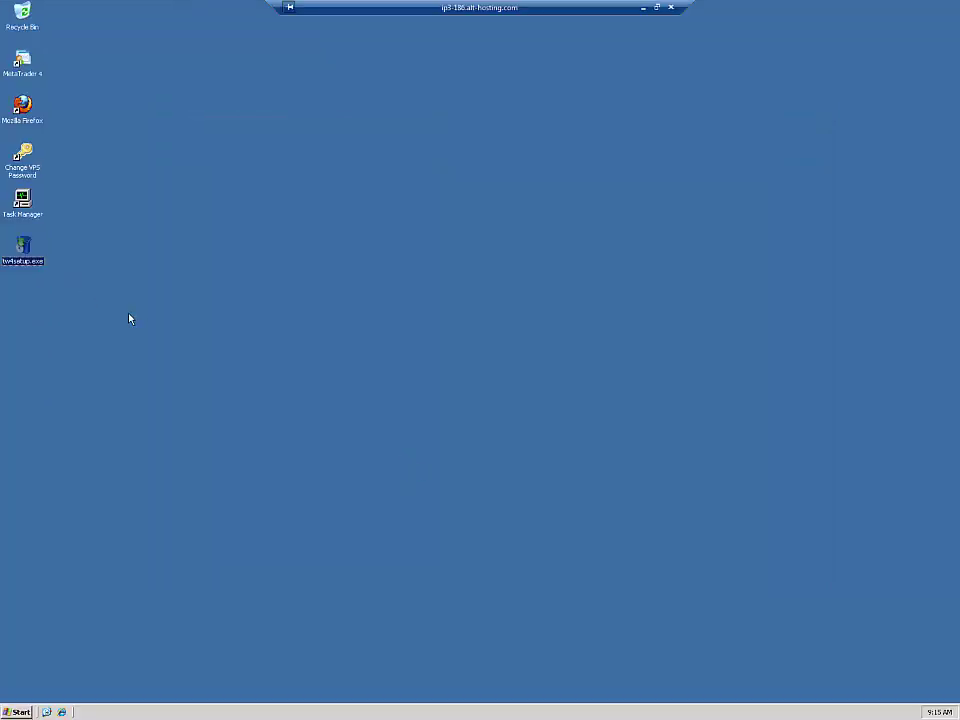
- Launch tw4setup.exe from the desktop and accept the license agreement in the Traders Way MetaTrader 4 setup
double_click(22, 250)
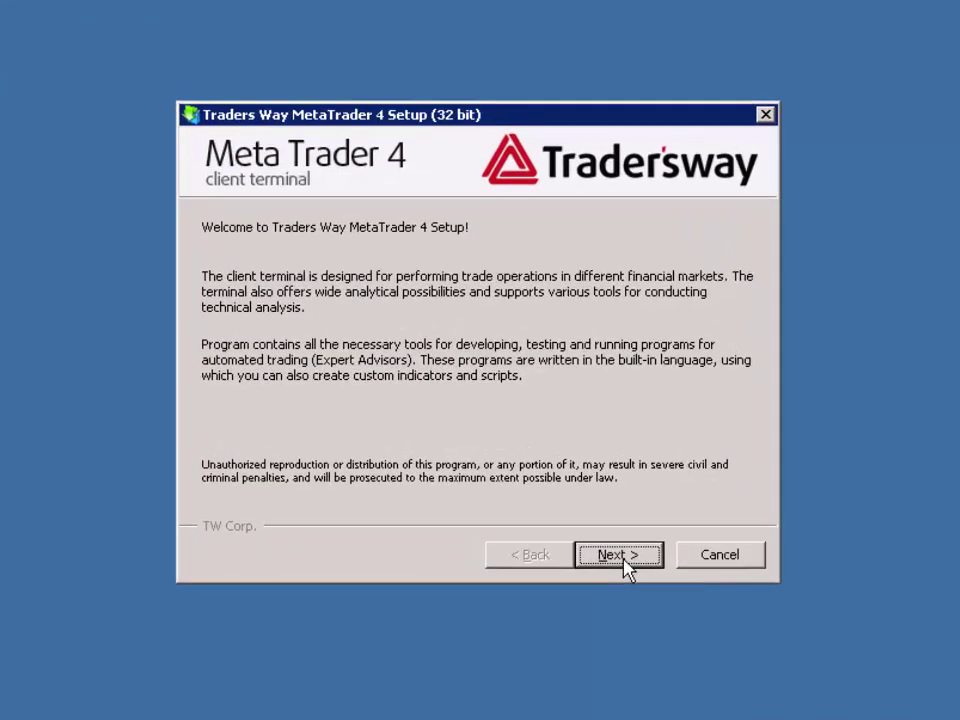
click(622, 560)
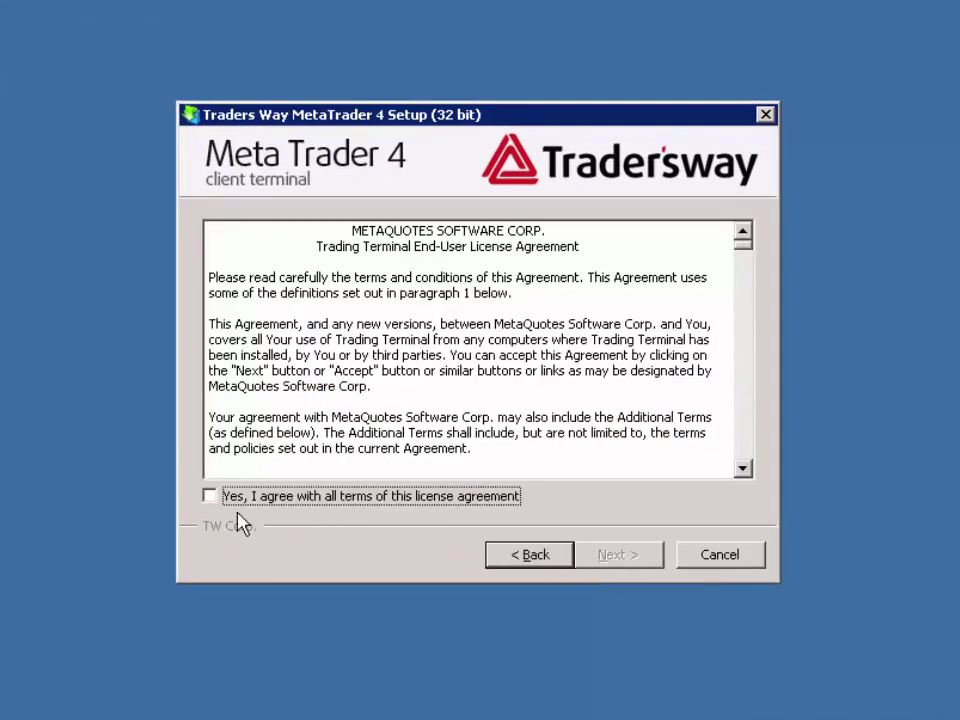
click(209, 497)
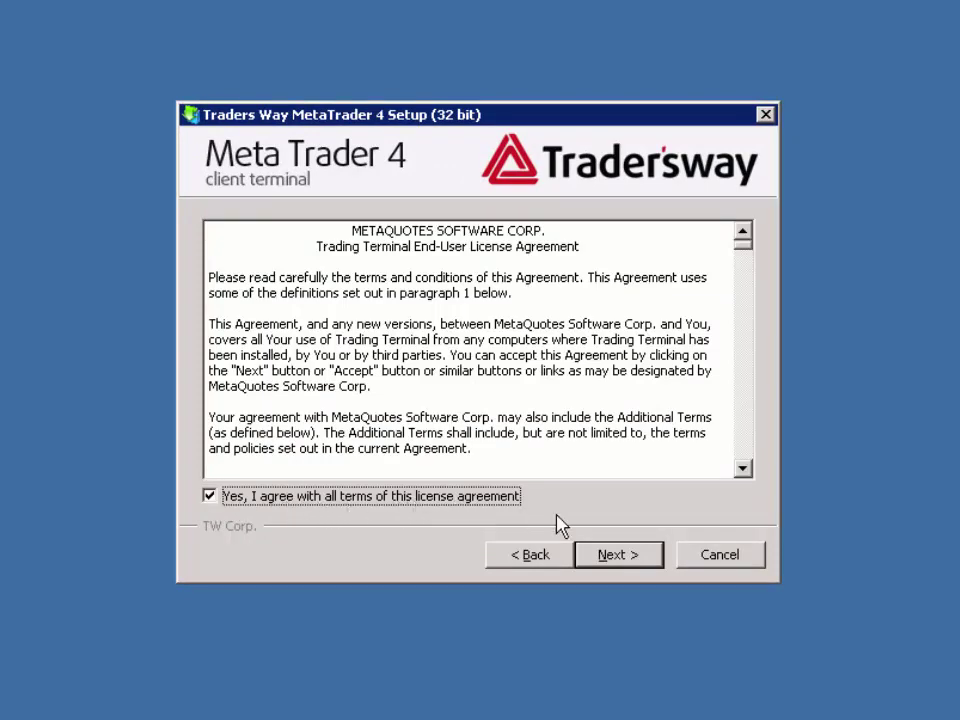
click(617, 556)
- Set the installation folder of the MetaTrader 4 setup to C:\MT4\TW(1)
click(379, 280)
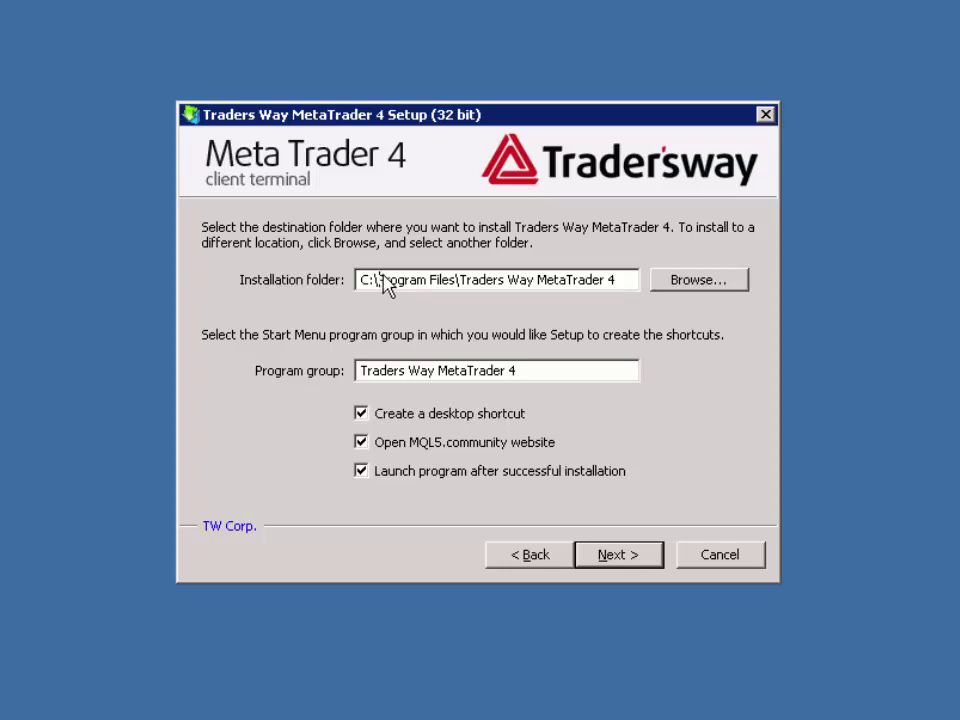
drag(379, 281, 459, 280)
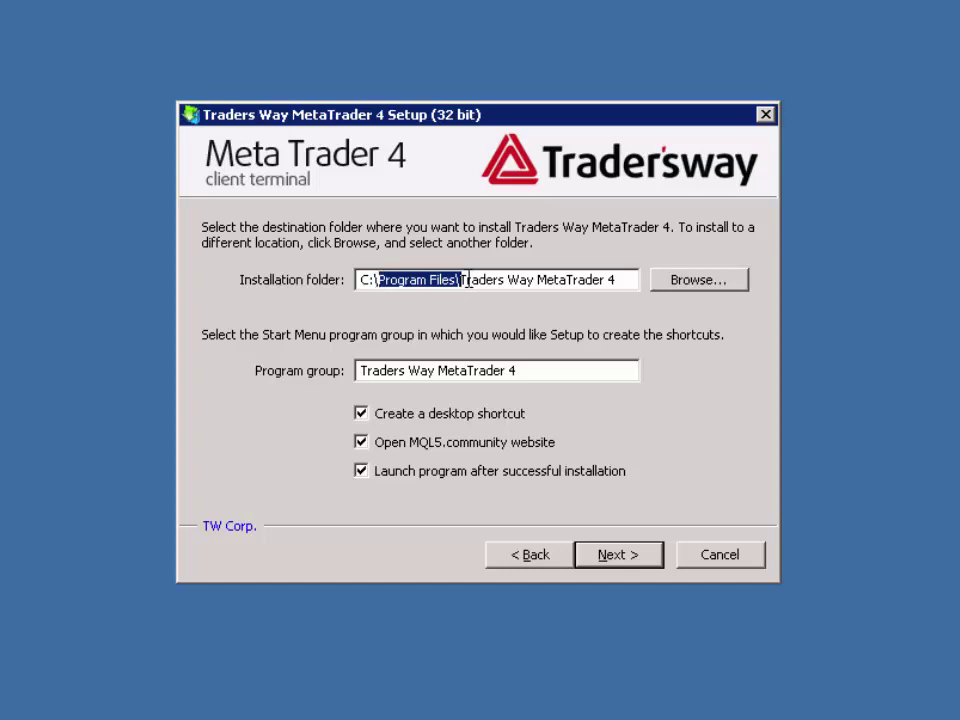
click(626, 280)
drag(626, 280, 379, 294)
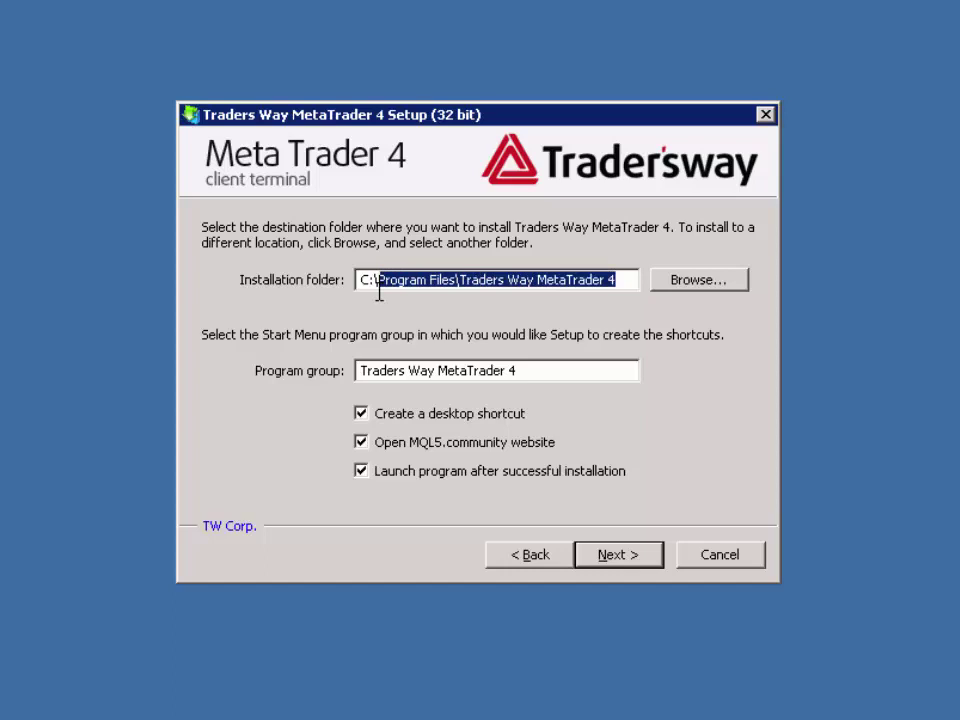
key(BackSpace)
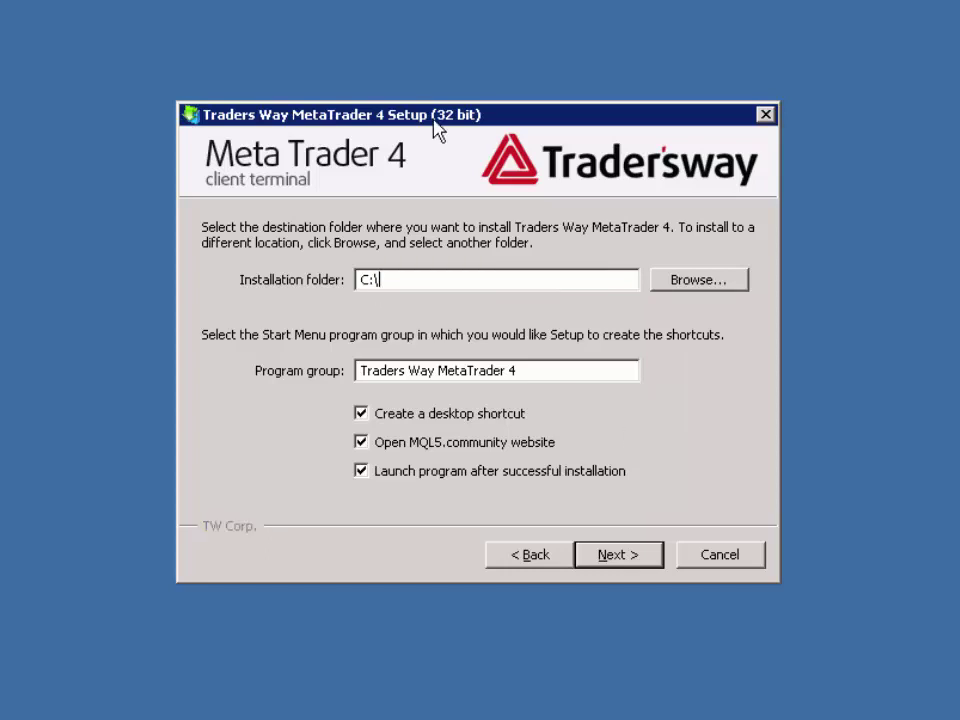
double_click(401, 284)
click(401, 284)
text(M)
text(T4)
text(0)
text(T)
text(W)
text(()
text(1)
text())
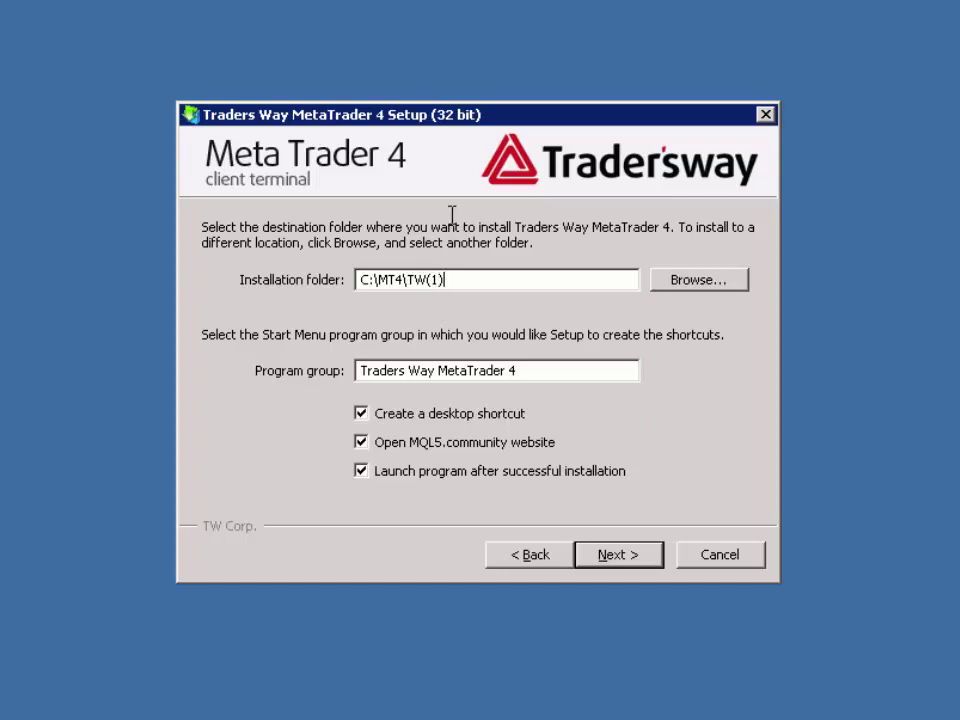
click(583, 590)
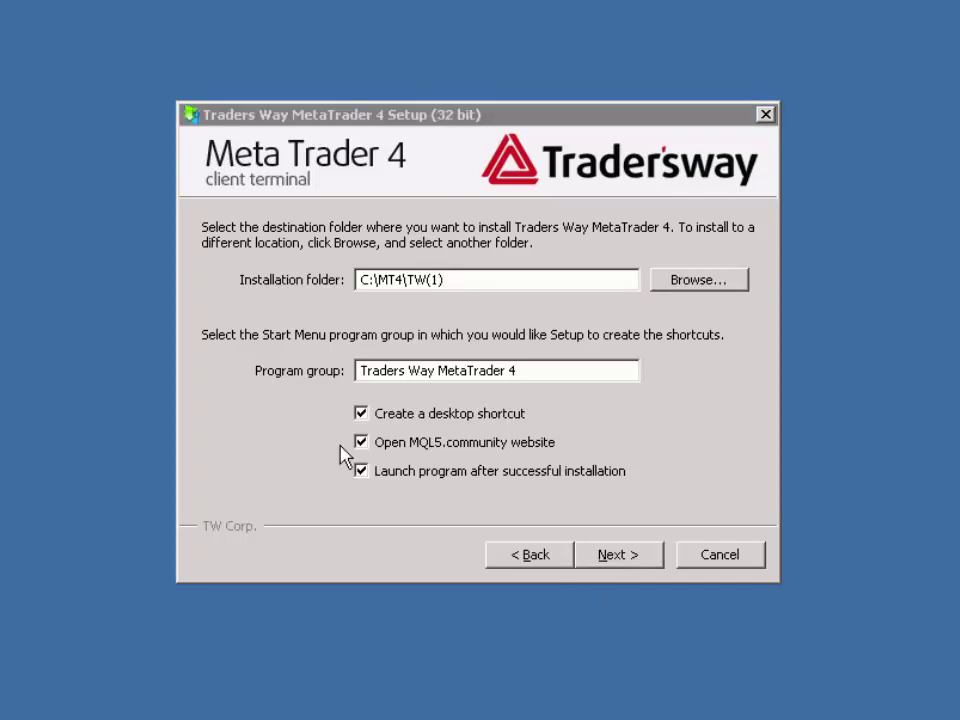
- Turn off opening the MQL5.community website and run the MetaTrader 4 installation through to its finish
click(470, 447)
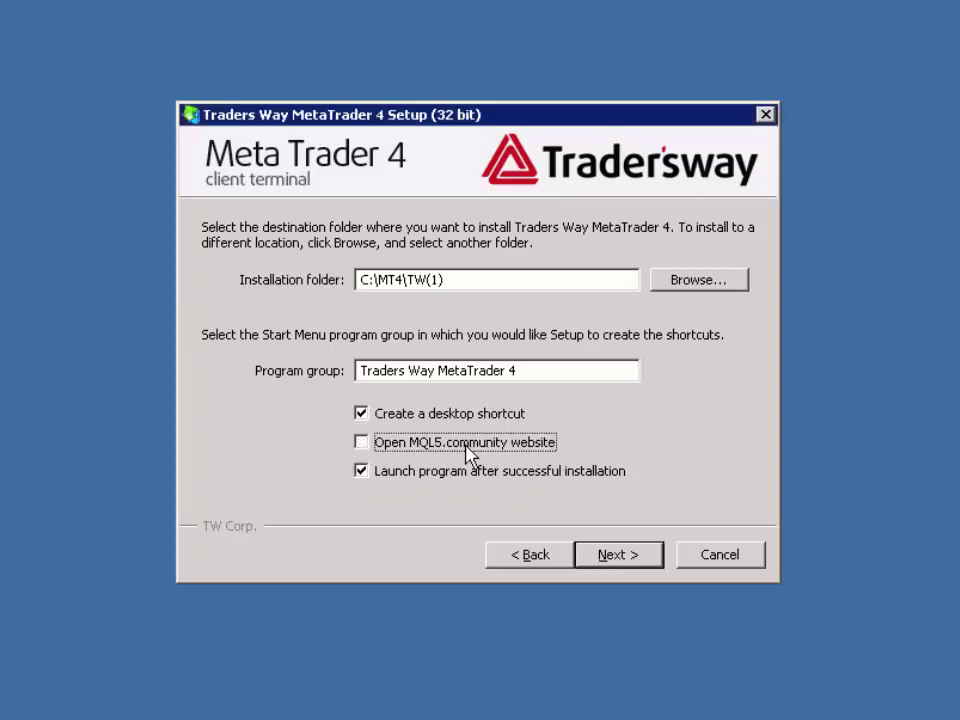
click(622, 555)
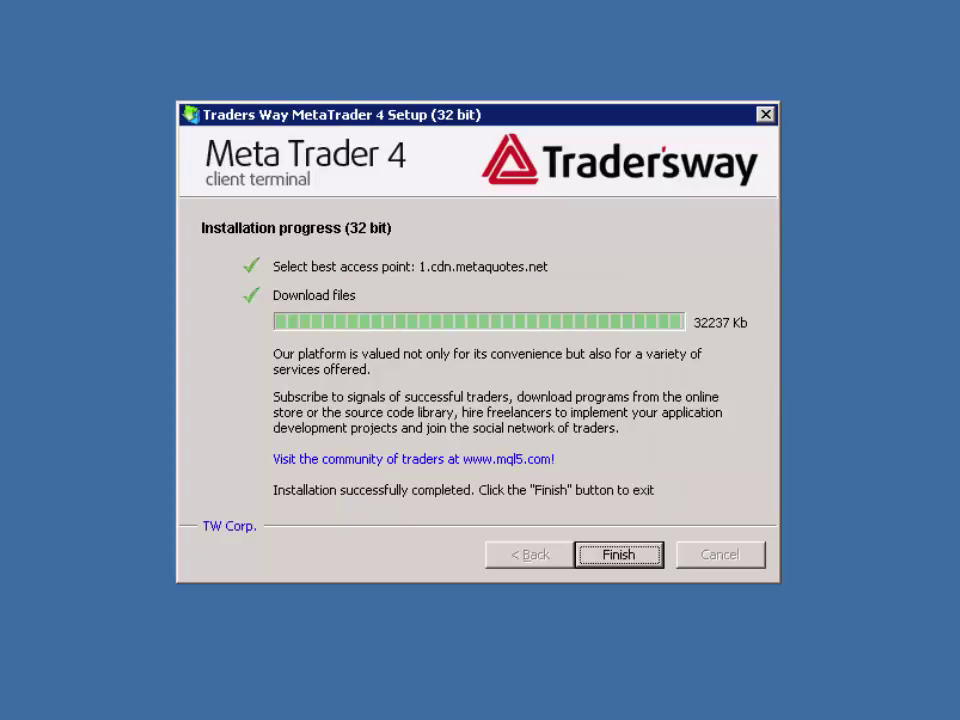
click(693, 630)
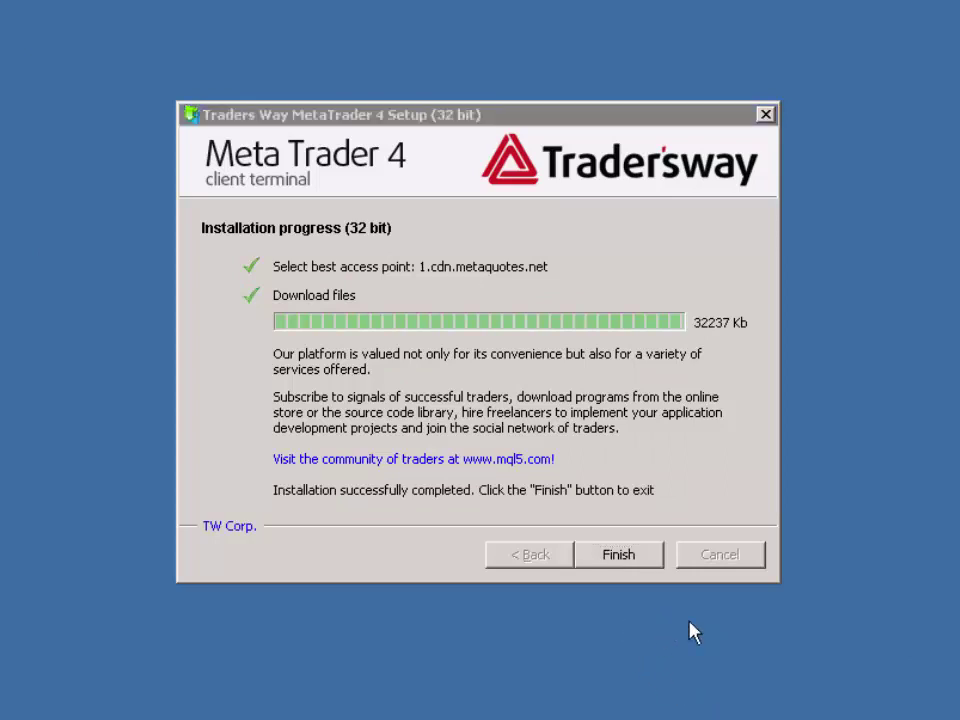
click(630, 562)
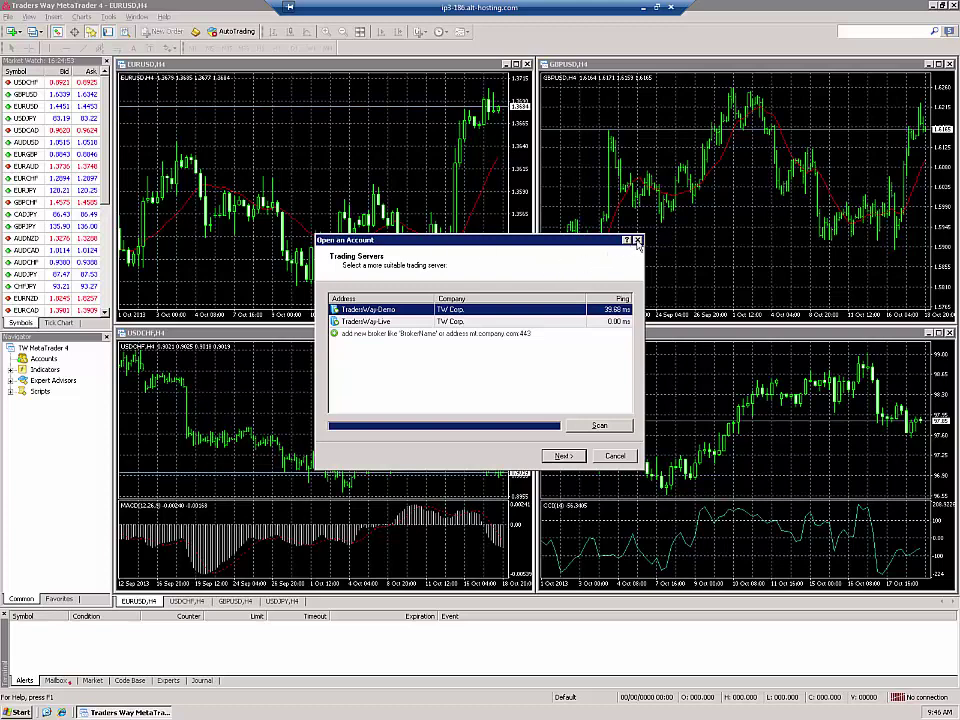
- Dismiss the account opening and login dialogs without entering anything, and close the MetaTrader 4 terminal
click(614, 456)
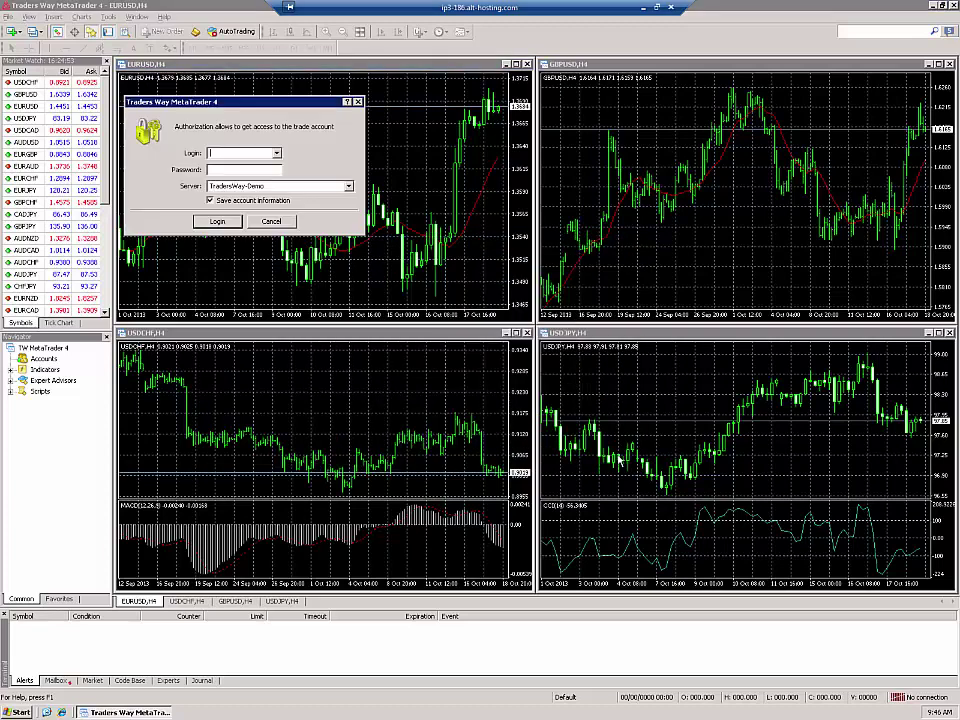
click(272, 222)
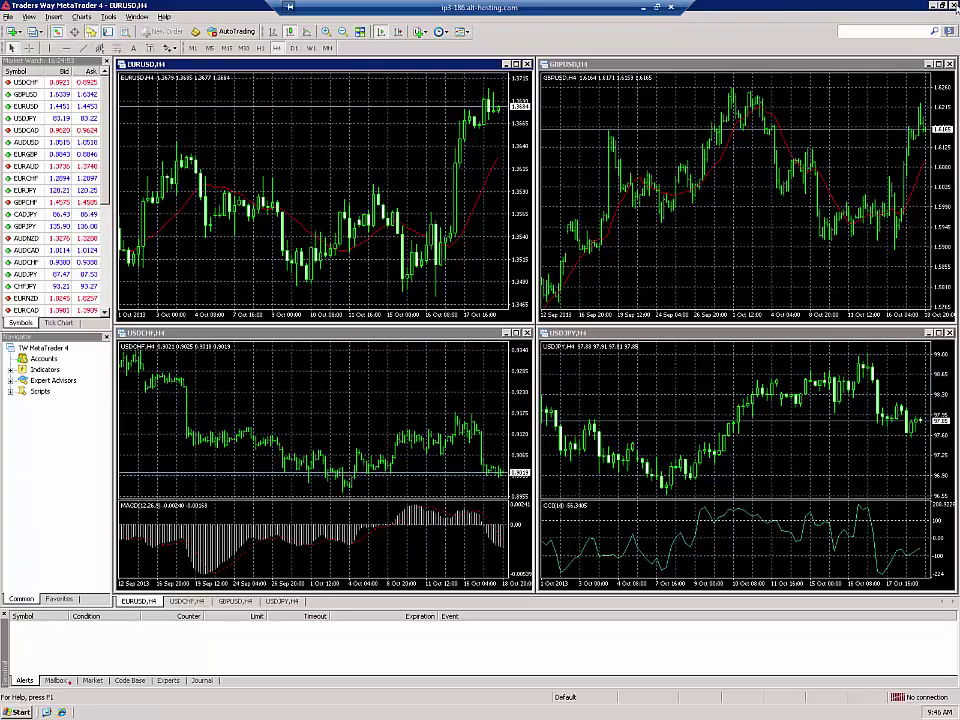
click(955, 6)
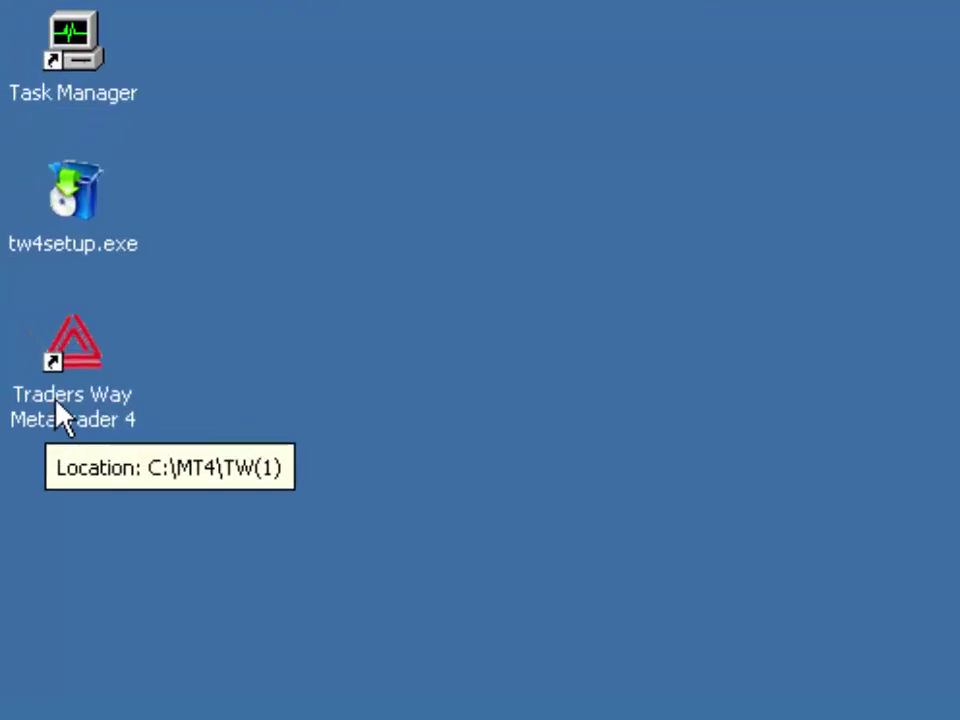
- Rename the Traders Way MetaTrader 4 desktop shortcut as TW(1)
click(58, 412)
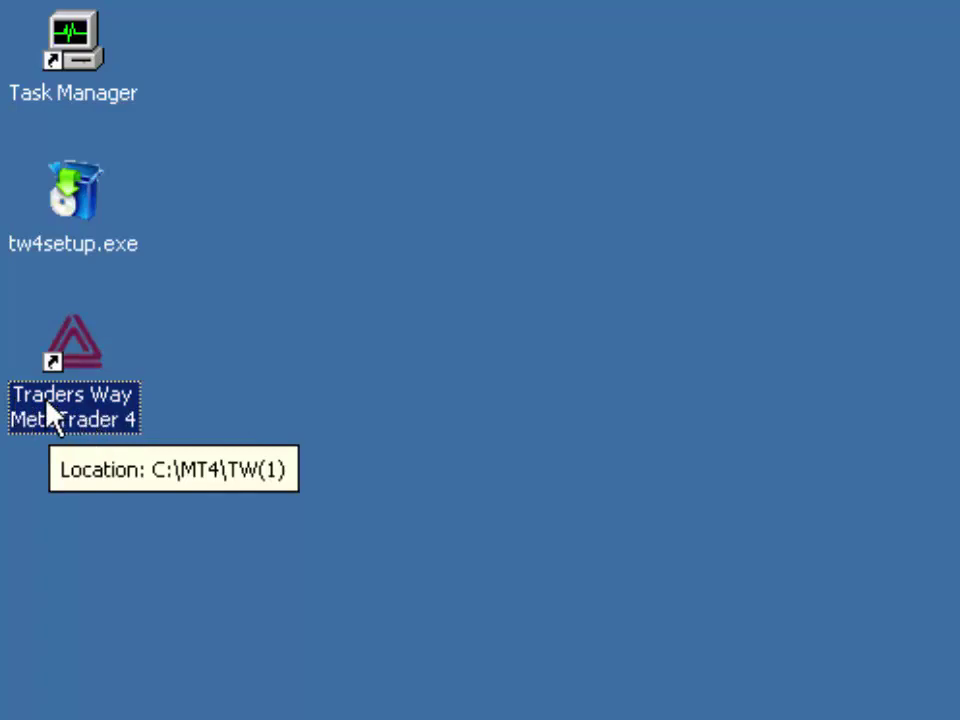
click(50, 414)
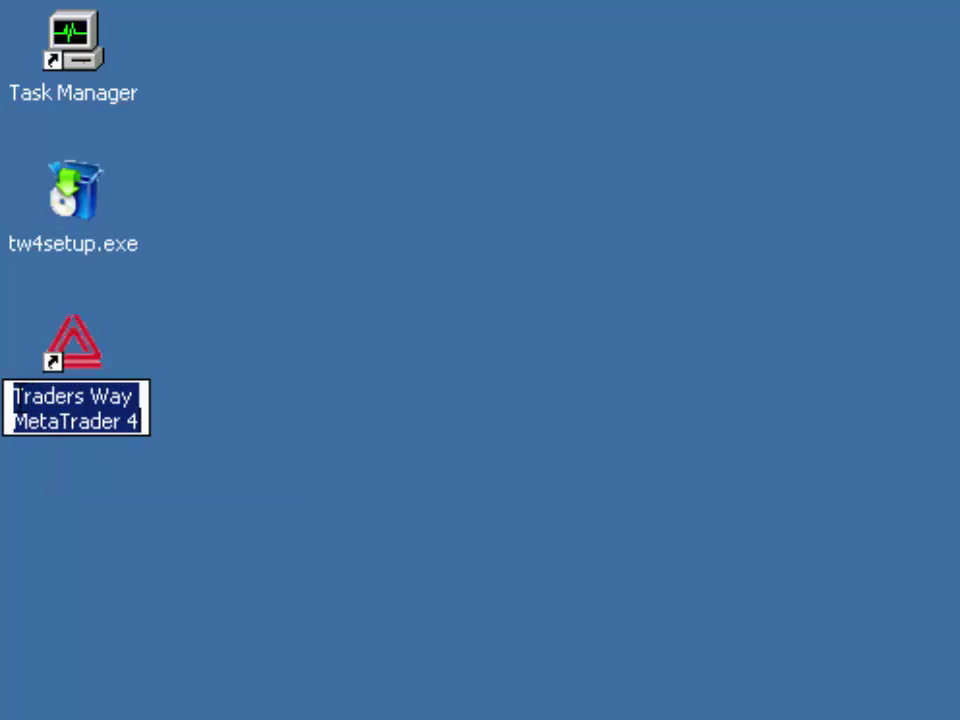
text(TW)
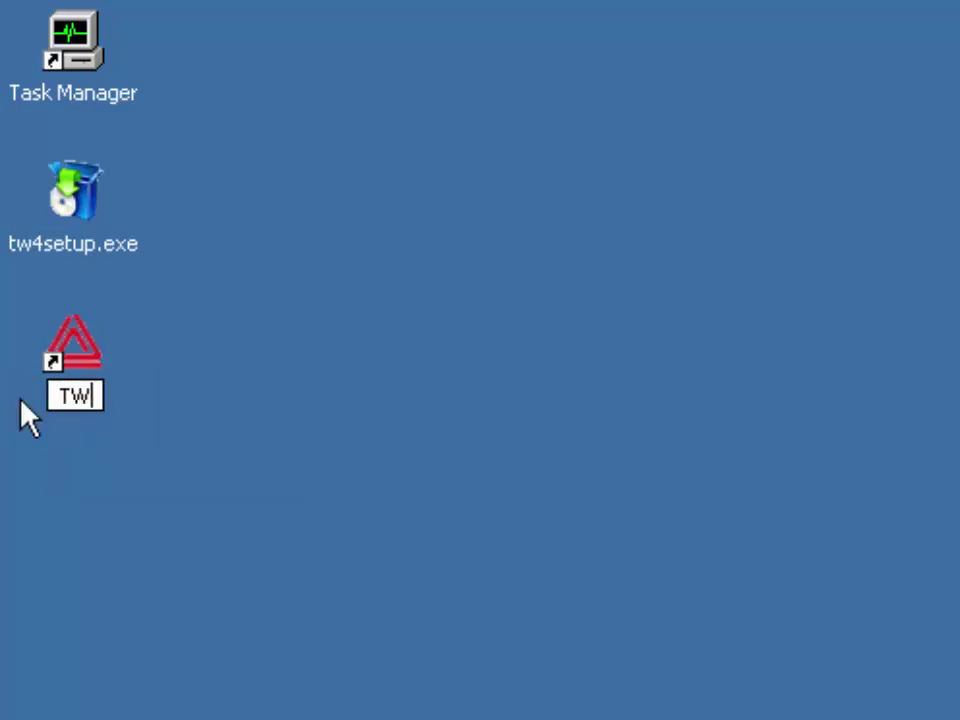
text(9)
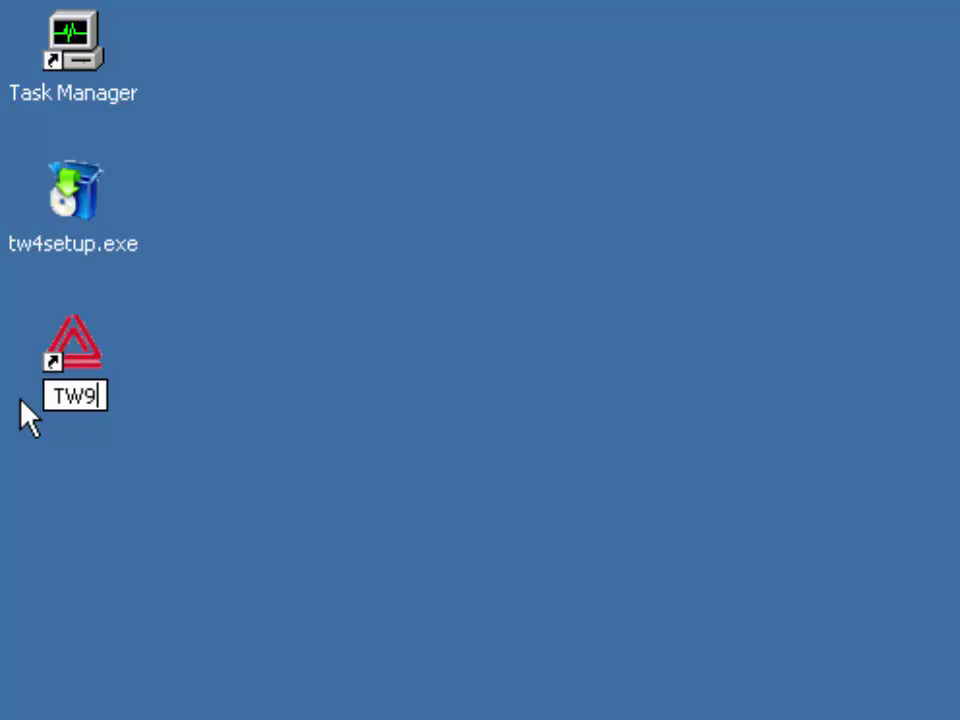
key(BackSpace)
text(()
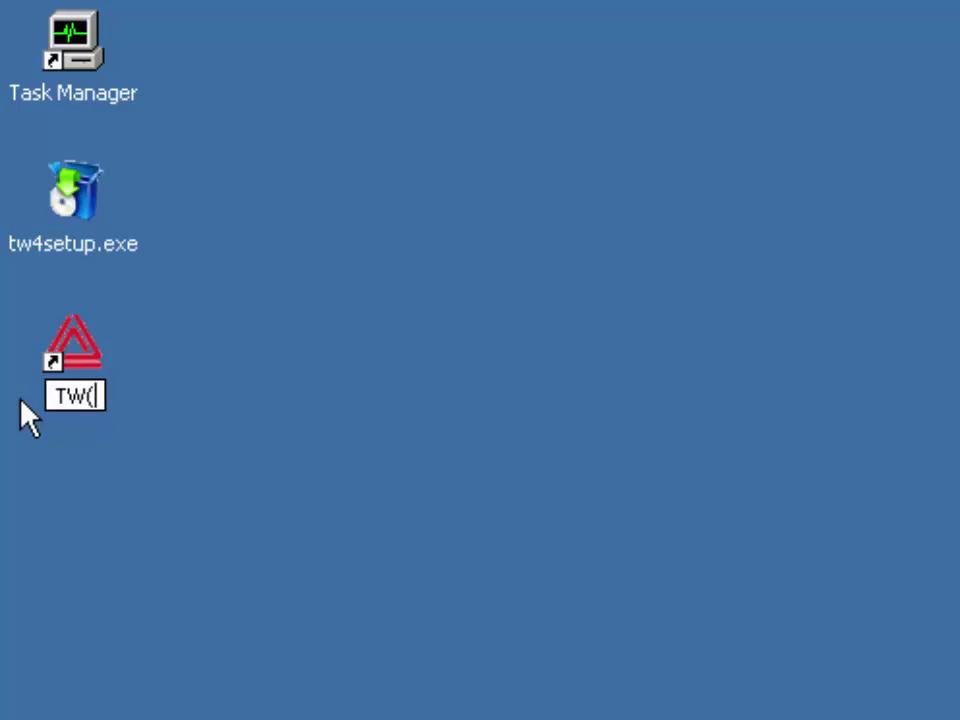
key(Return)
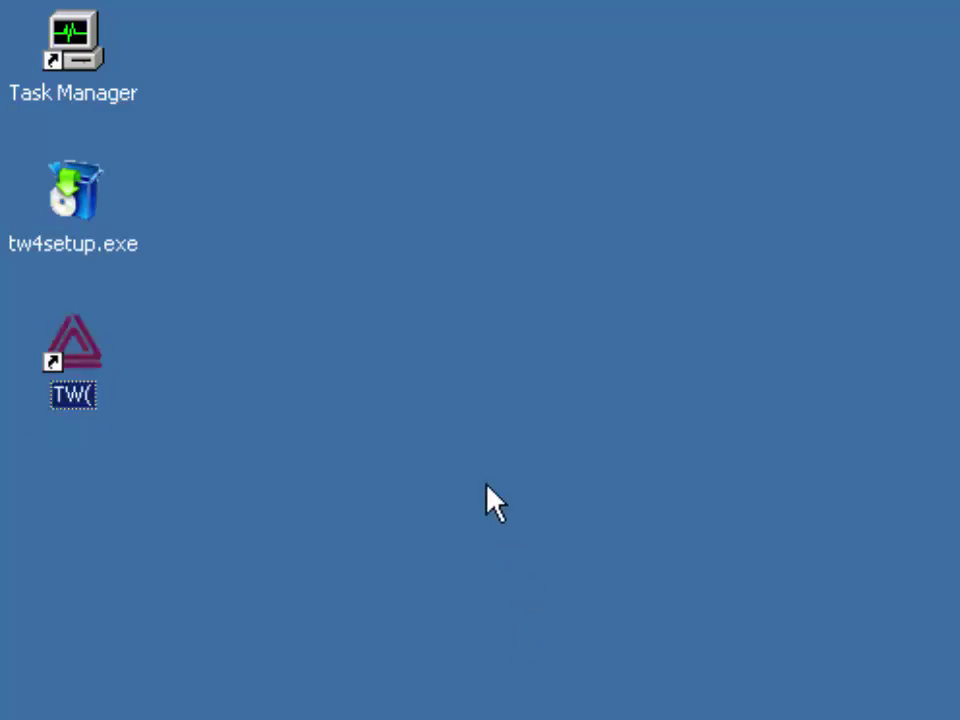
click(75, 397)
key(End)
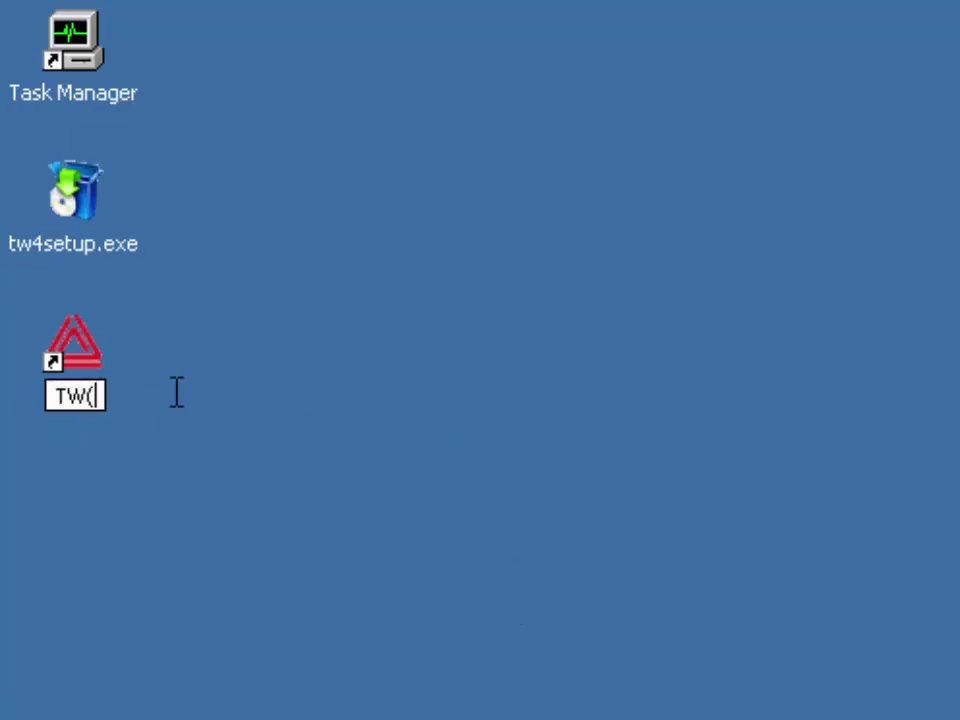
text(1))
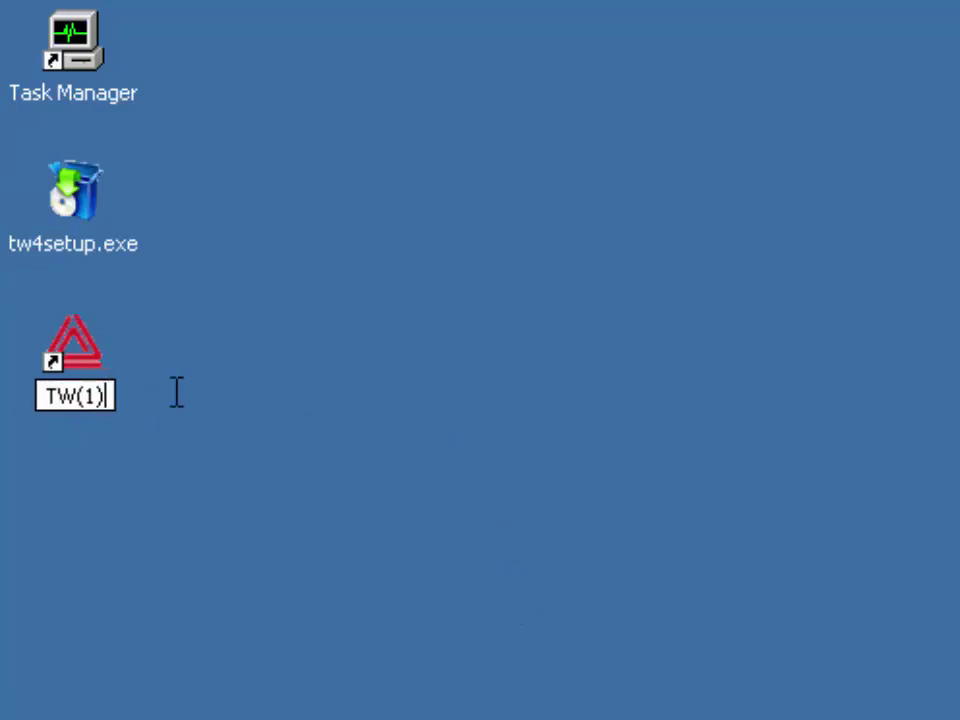
key(Return)
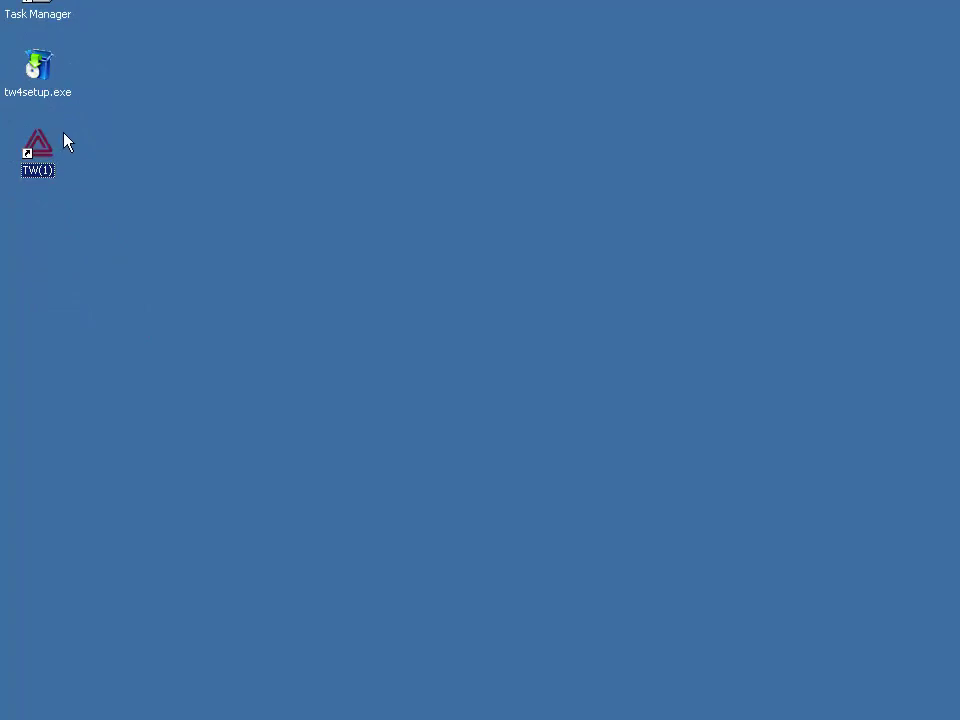
- Run tw4setup.exe from the desktop again and accept the license agreement for a second MetaTrader 4 installation
double_click(37, 68)
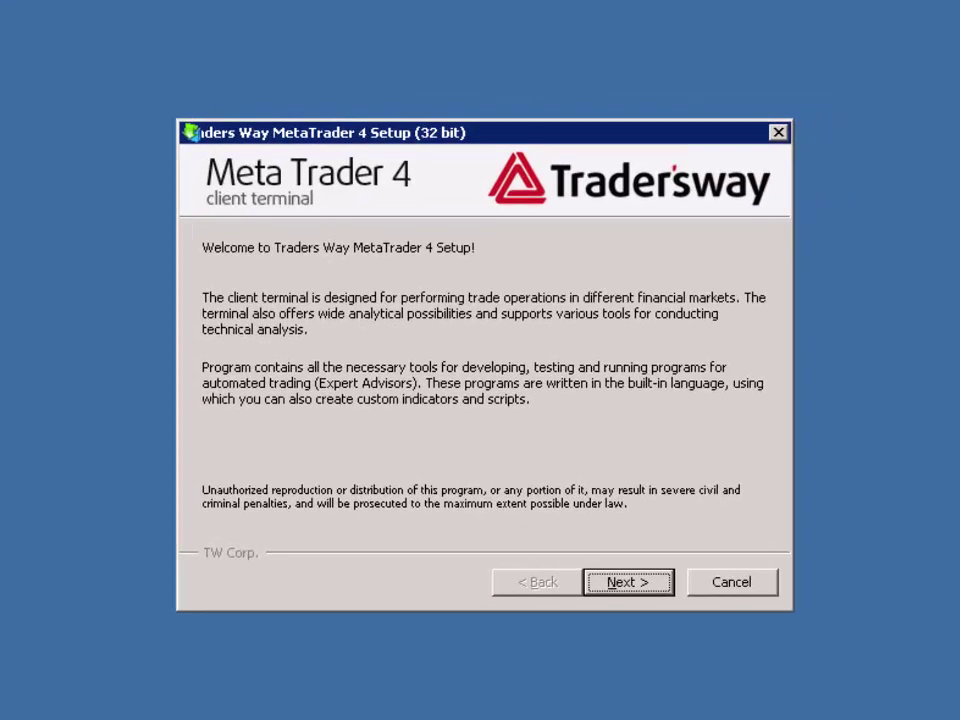
click(622, 583)
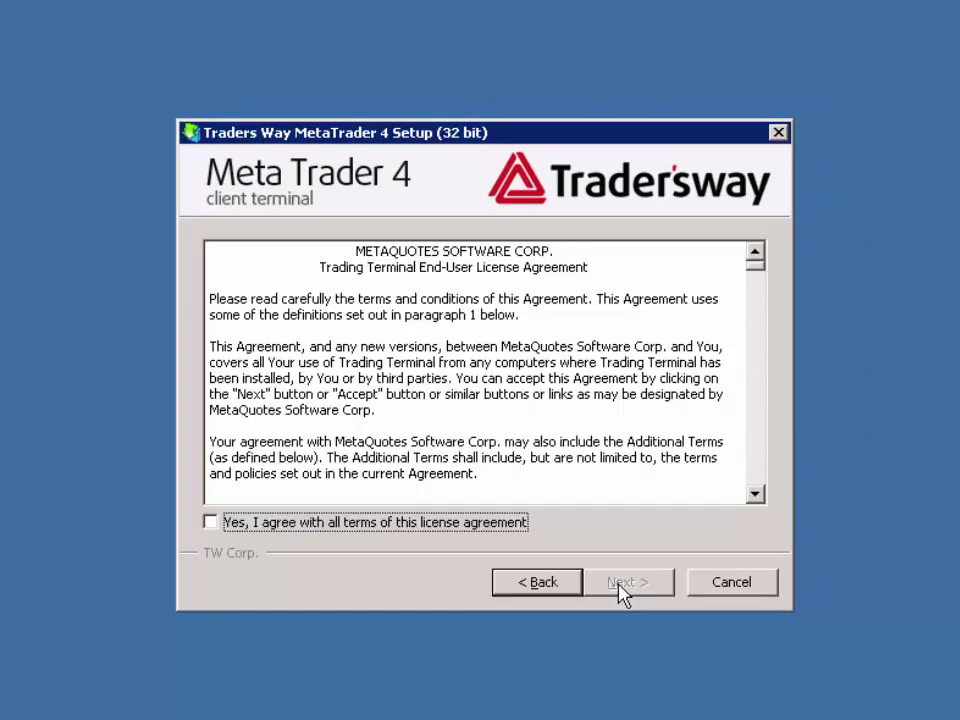
click(210, 522)
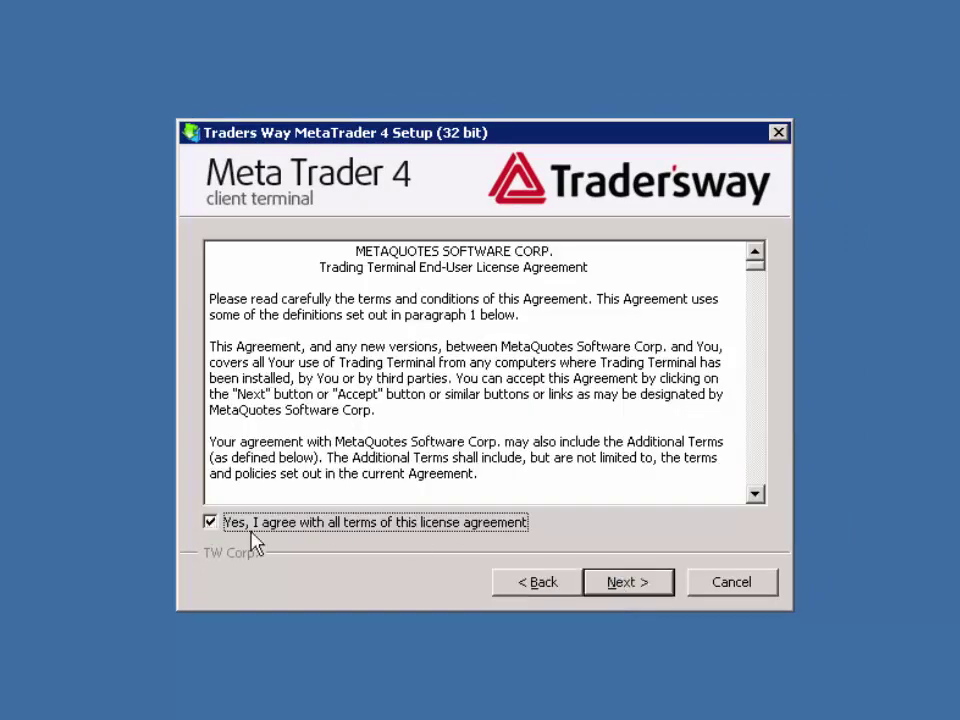
click(645, 585)
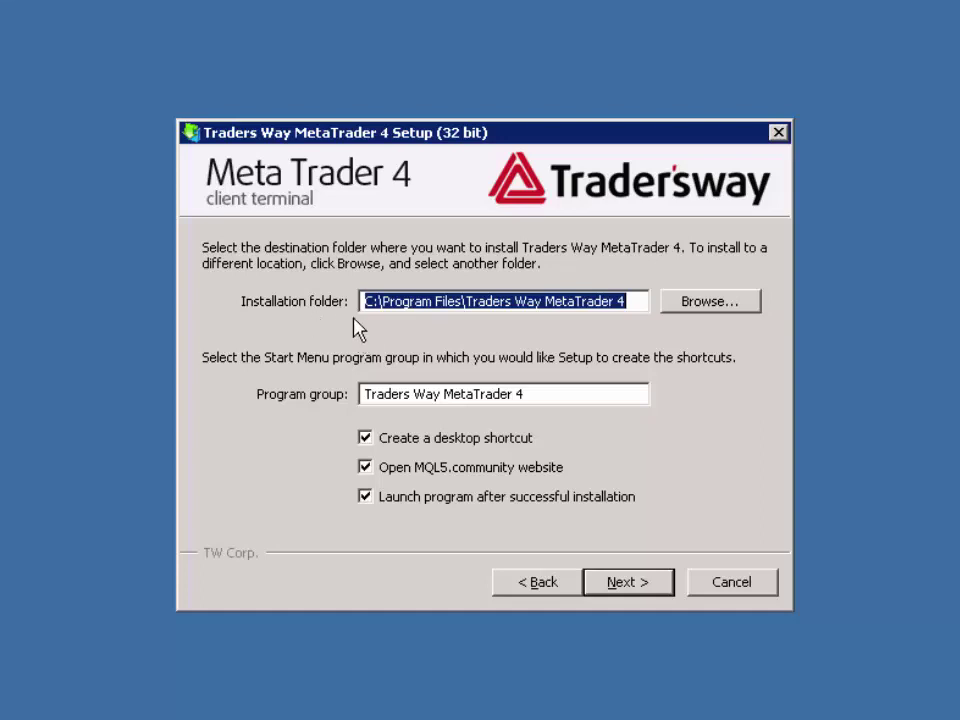
- Set the installation folder of the second MetaTrader 4 terminal to C:\MT4\TW(2)
click(385, 302)
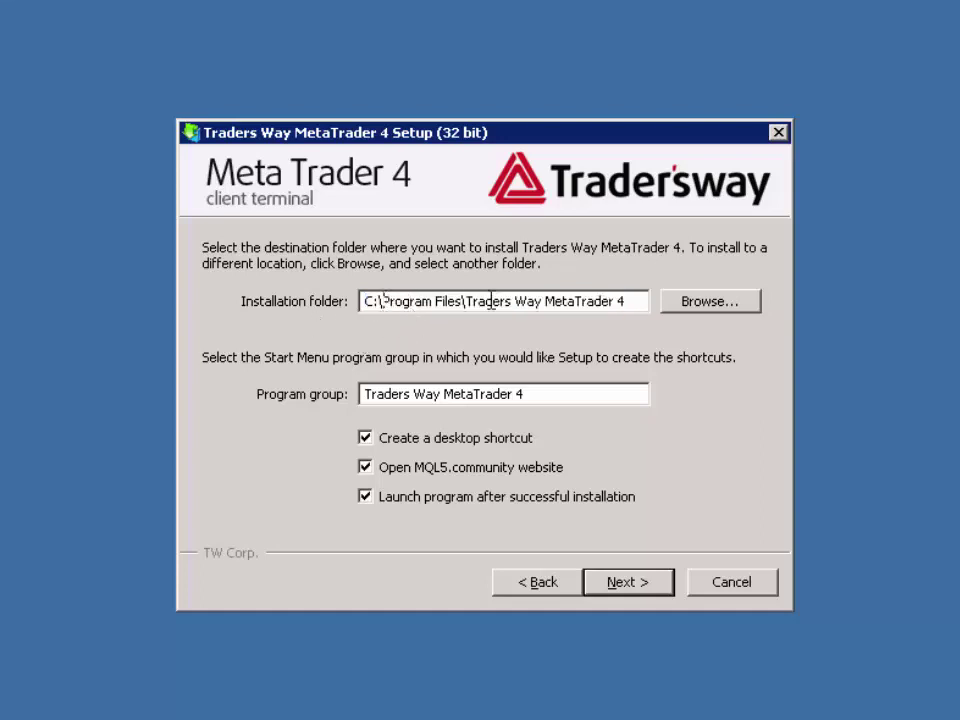
drag(385, 302, 657, 302)
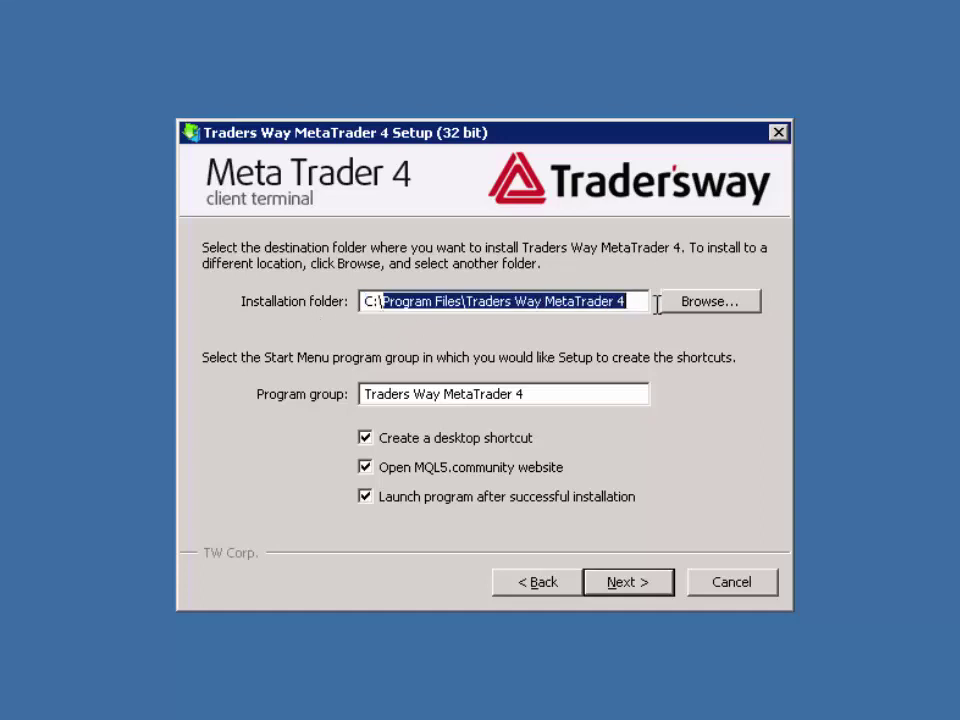
text(MT)
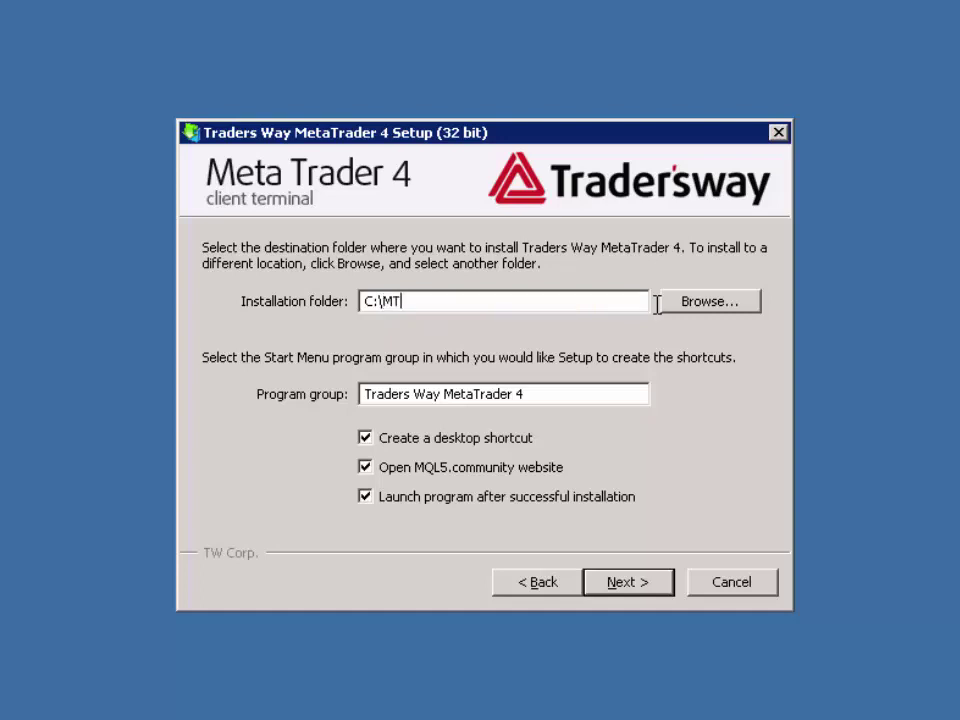
text(4\TW(2))
- Turn off opening the MQL5.community website and run the second MetaTrader 4 installation through to its finish
click(365, 467)
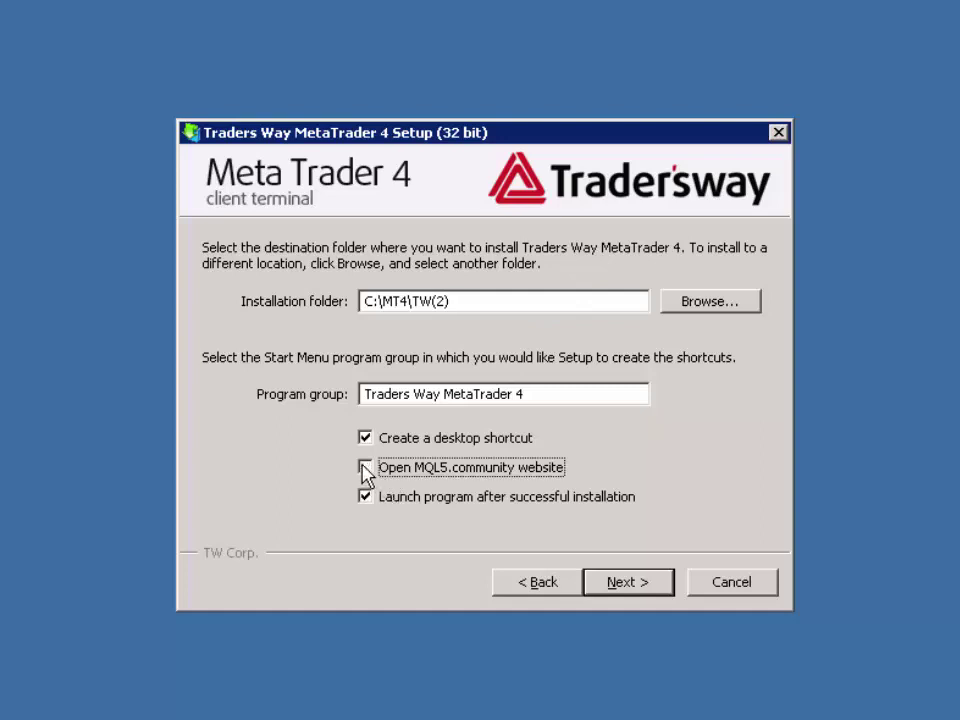
click(611, 588)
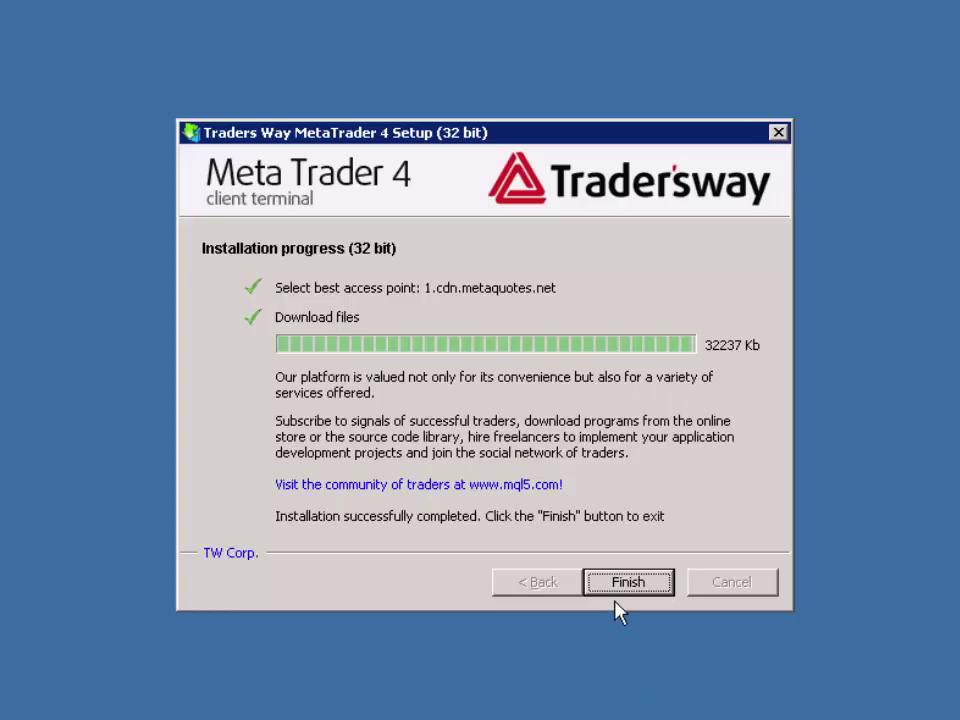
click(627, 584)
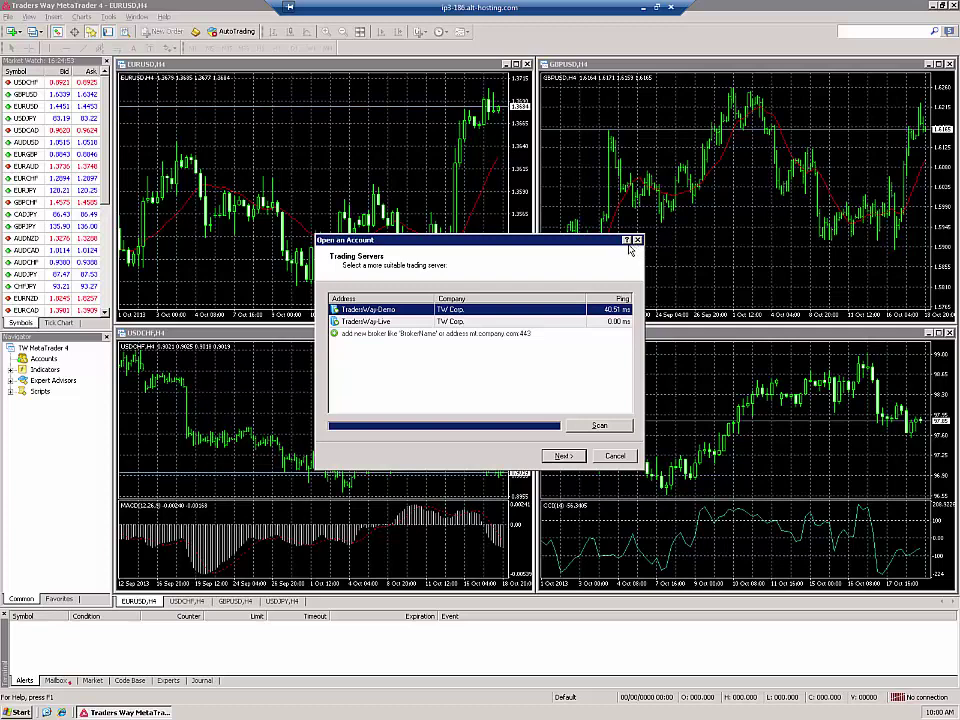
- Dismiss the second terminal's account opening and login dialogs without entering anything, and close the terminal
click(563, 456)
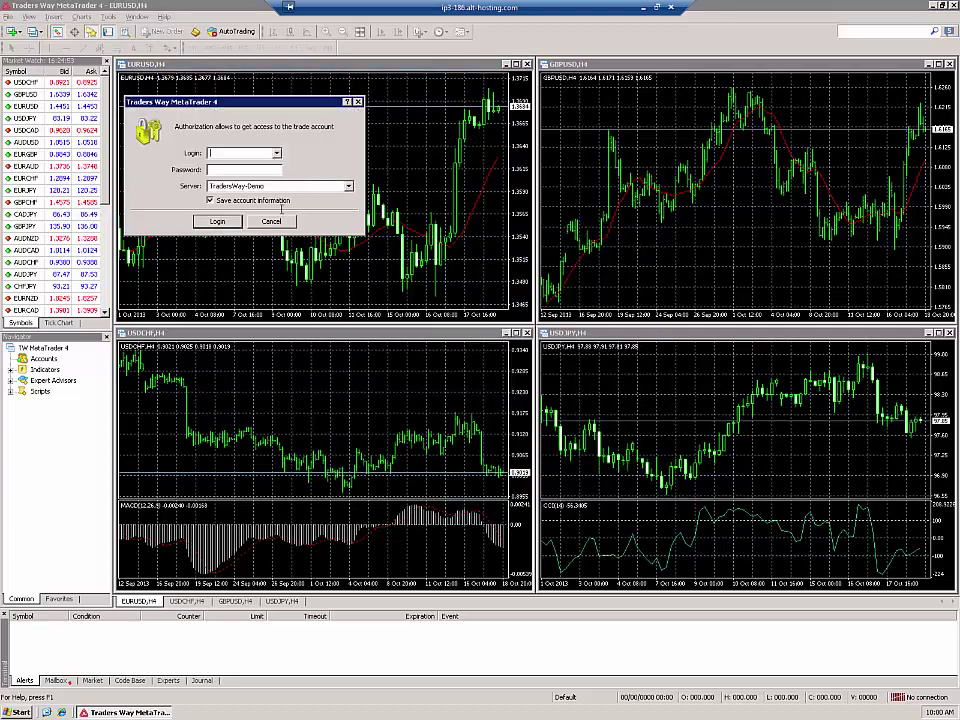
click(272, 222)
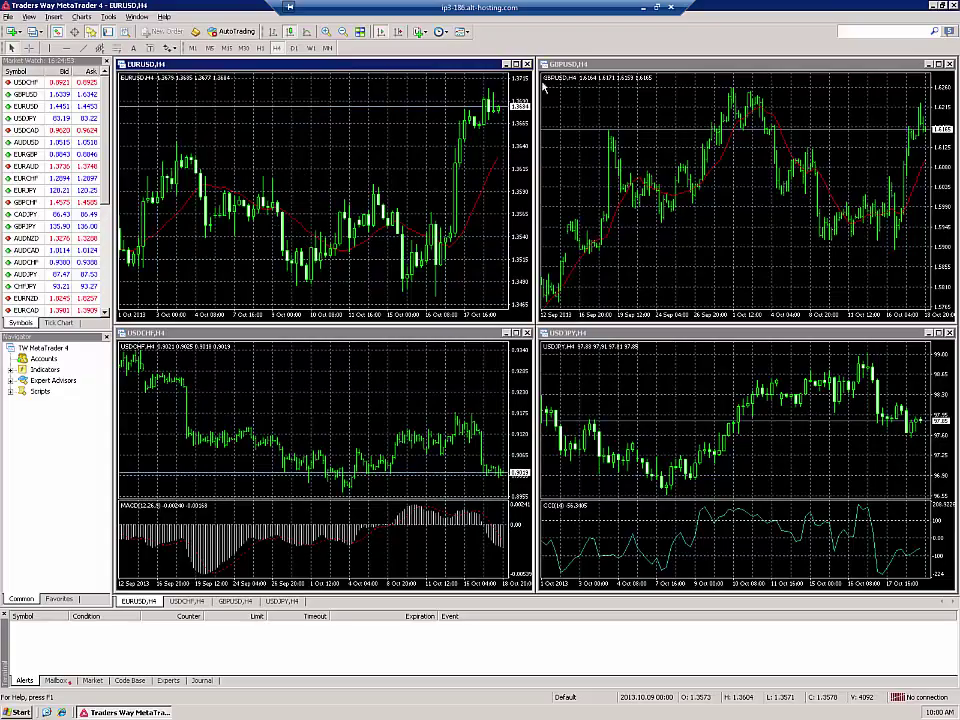
click(953, 6)
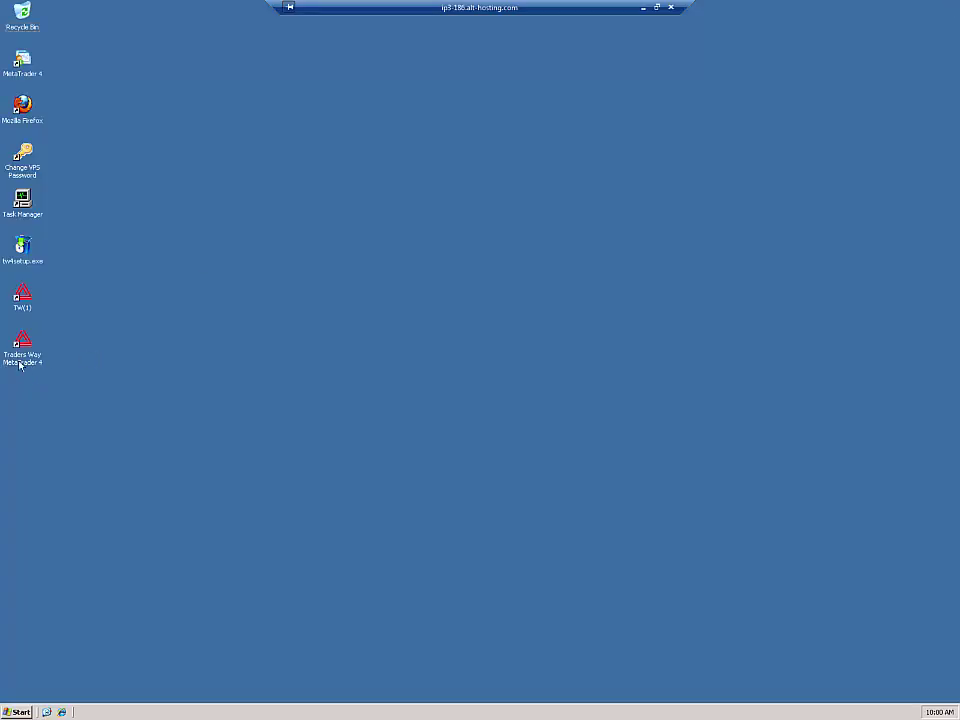
- Rename the new Traders Way MetaTrader 4 desktop shortcut as TW(2) and clear the selection
click(19, 362)
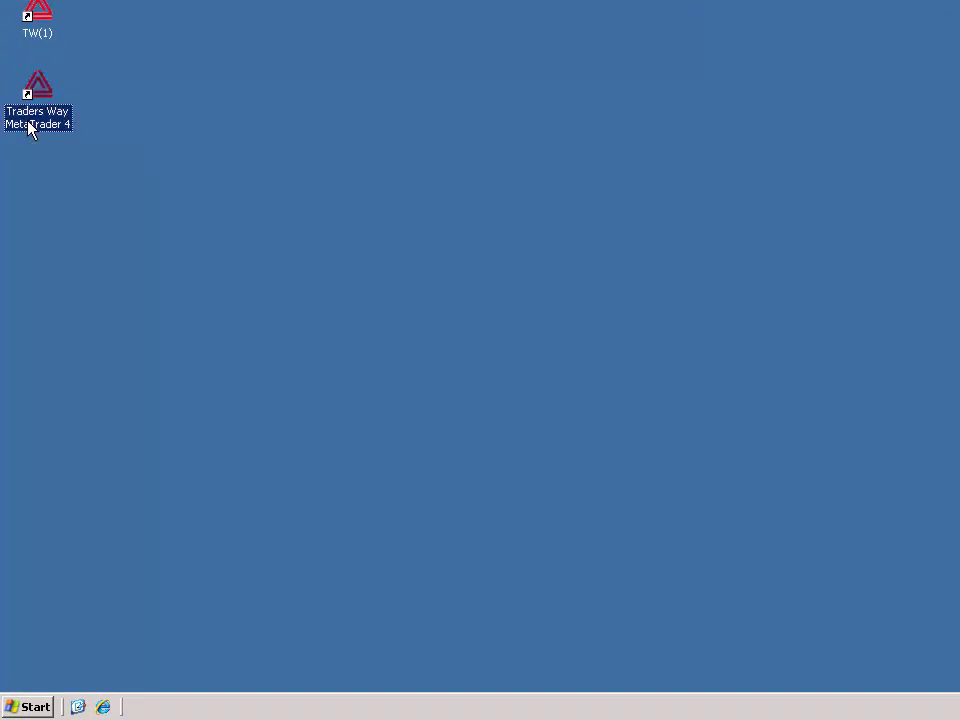
click(30, 125)
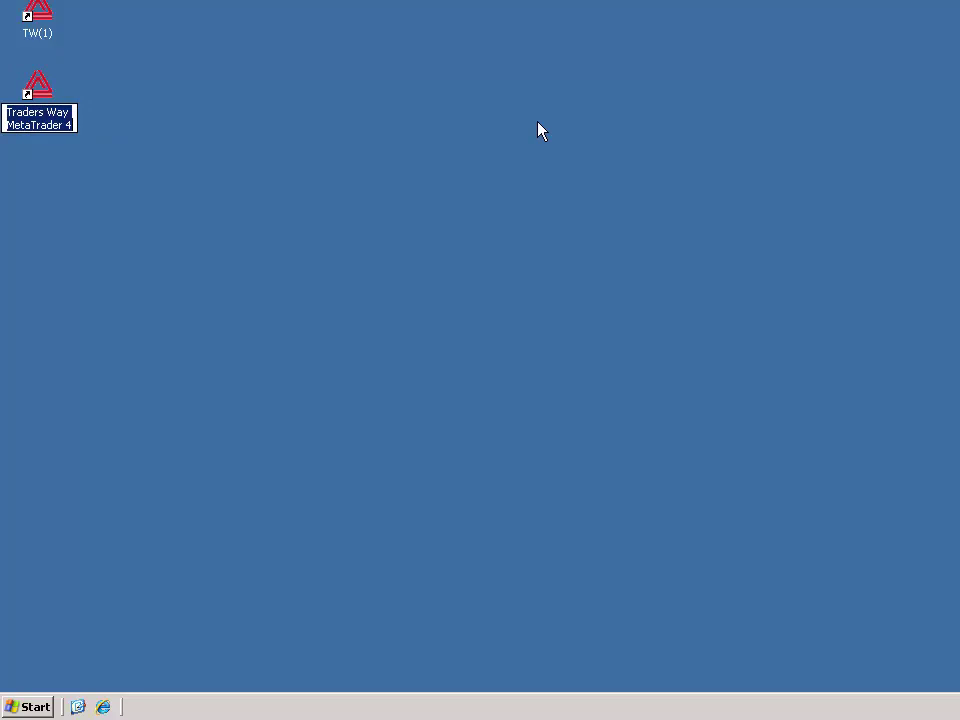
text(TW)
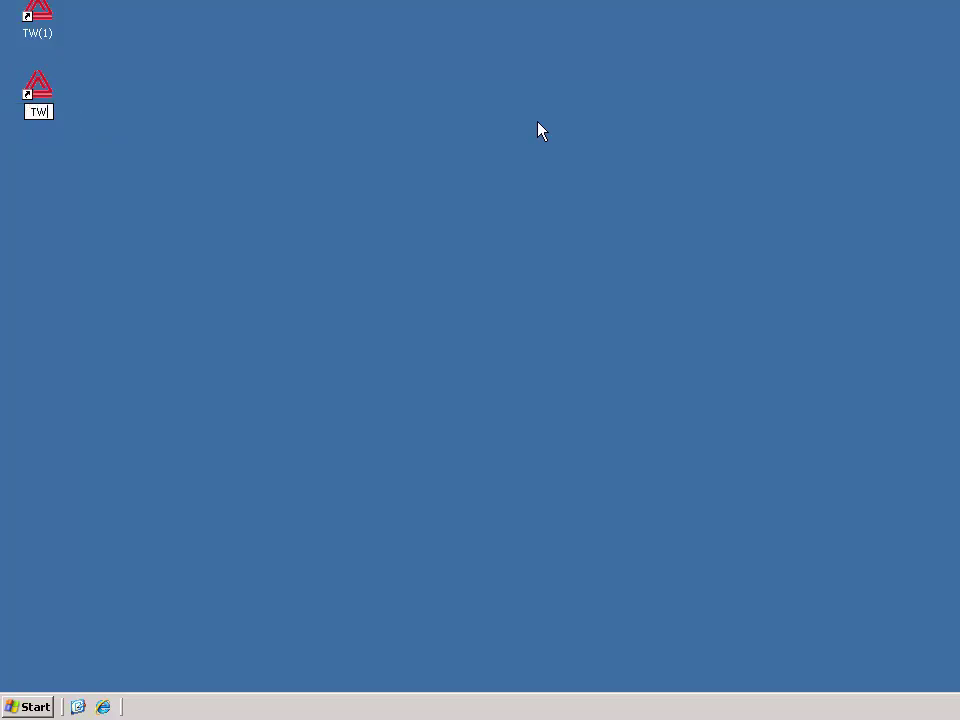
text((2))
key(Return)
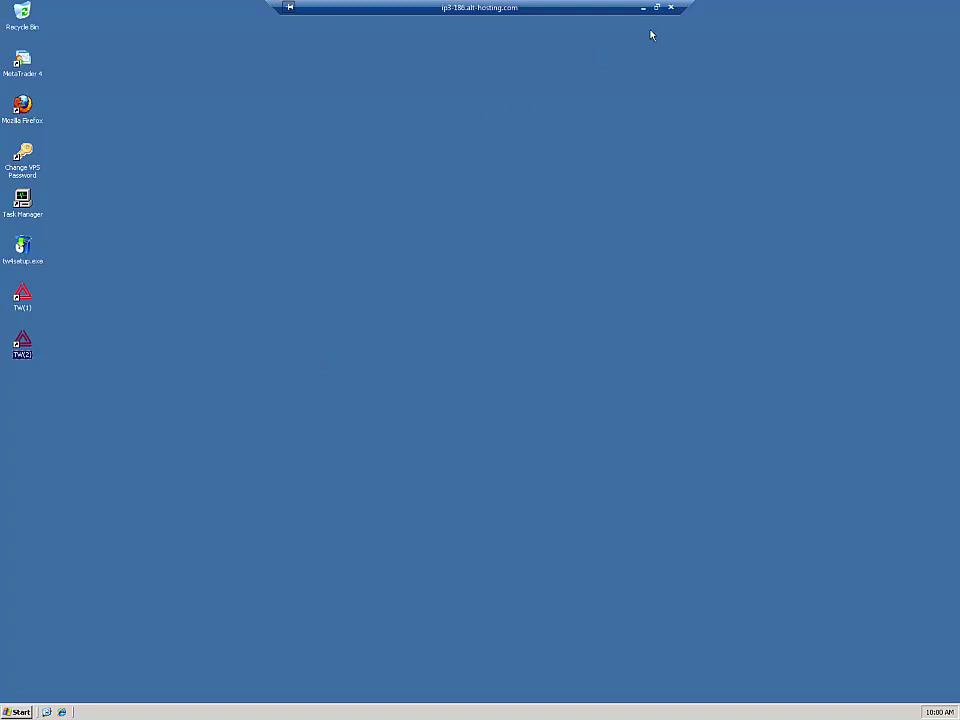
click(366, 483)
- Launch the TW(1) terminal from the desktop and dismiss its account opening and login dialogs
click(22, 305)
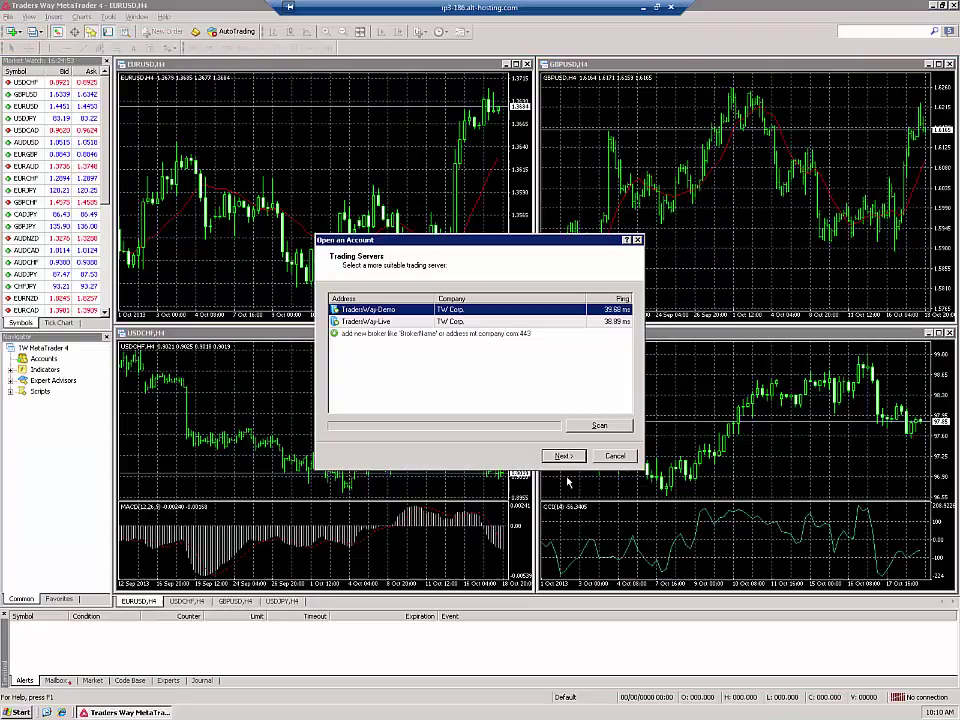
click(614, 455)
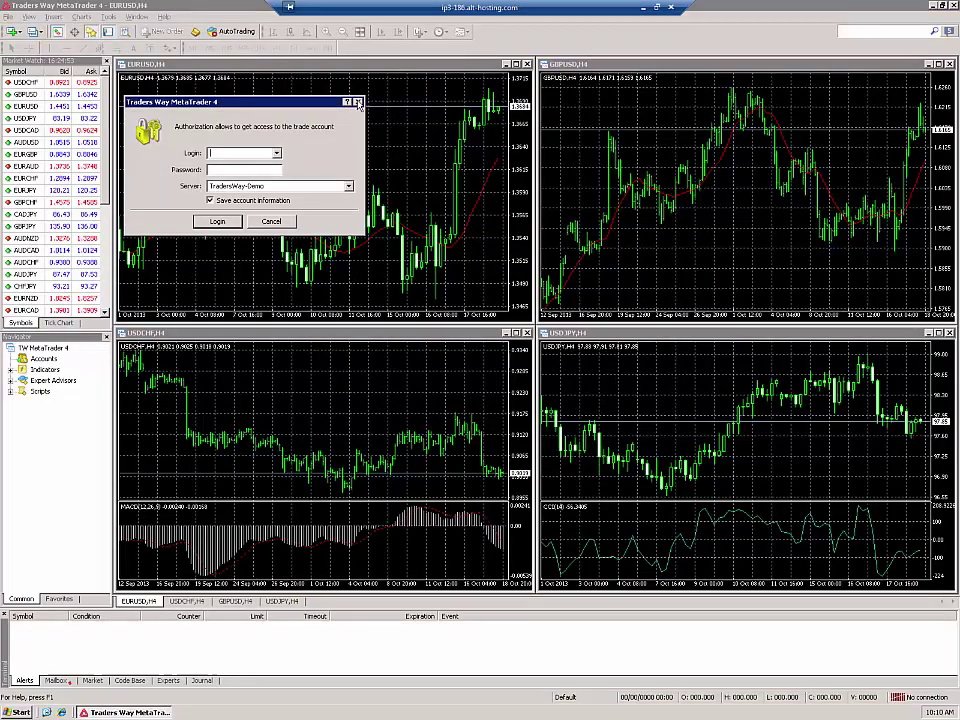
click(357, 102)
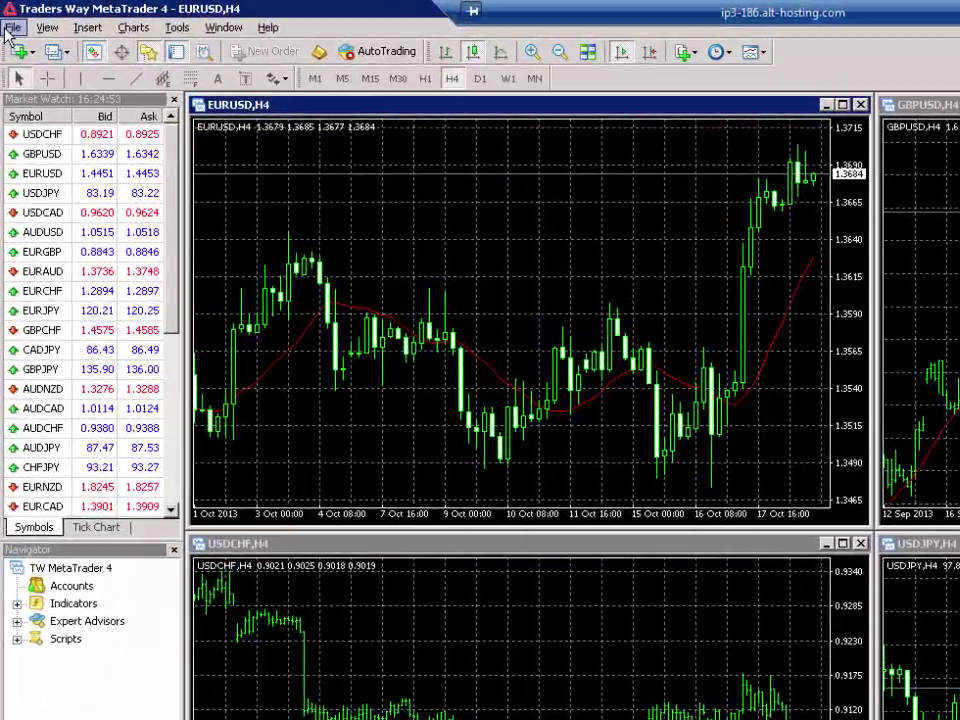
- Open the terminal's data folder and go up one level to the MetaQuotes\Terminal folder
click(10, 22)
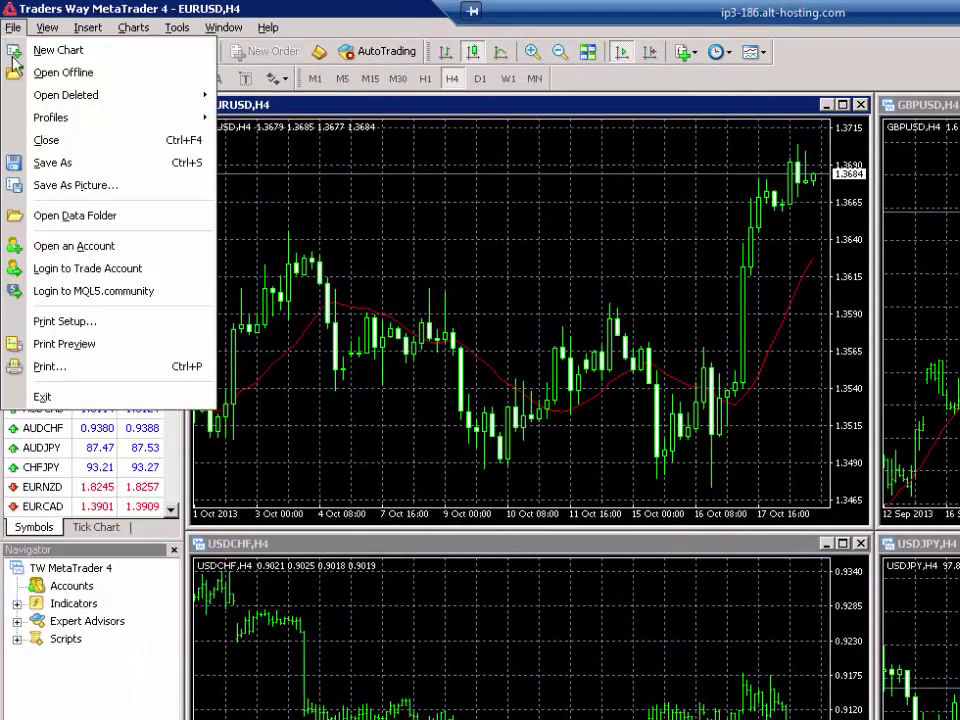
click(72, 218)
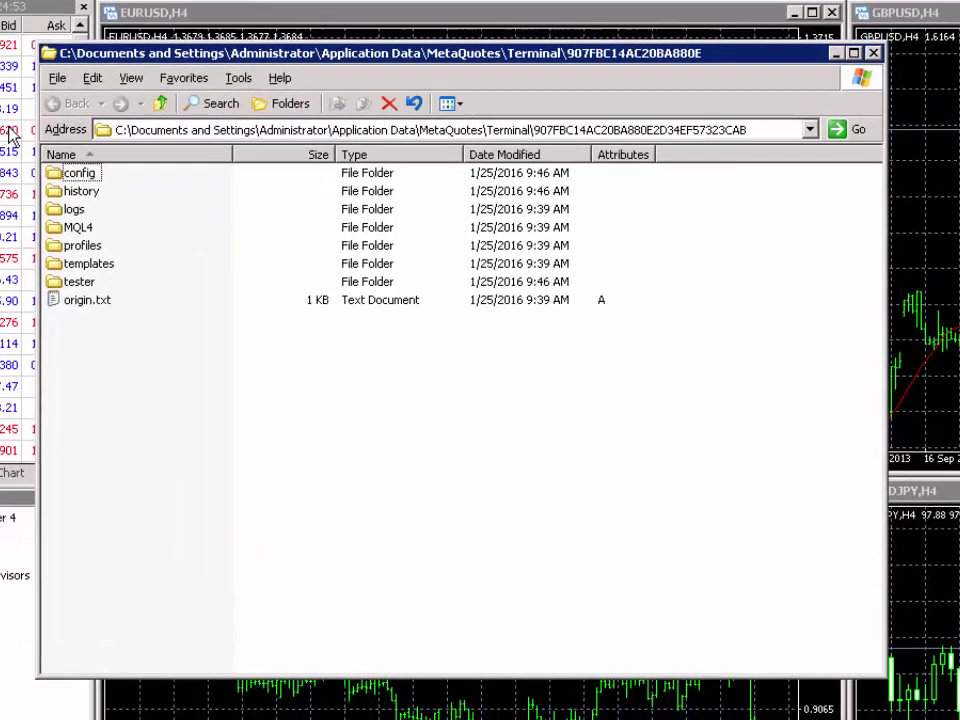
click(157, 105)
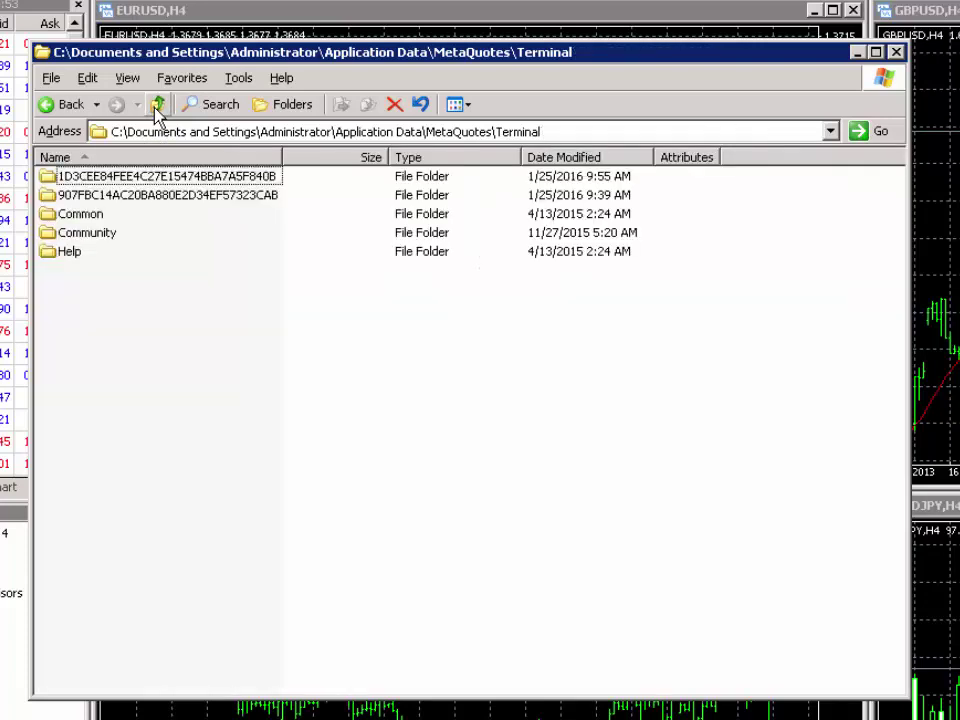
- Compare the two data folders with long code names in MetaQuotes\Terminal, and close the folder window and the terminal
click(145, 177)
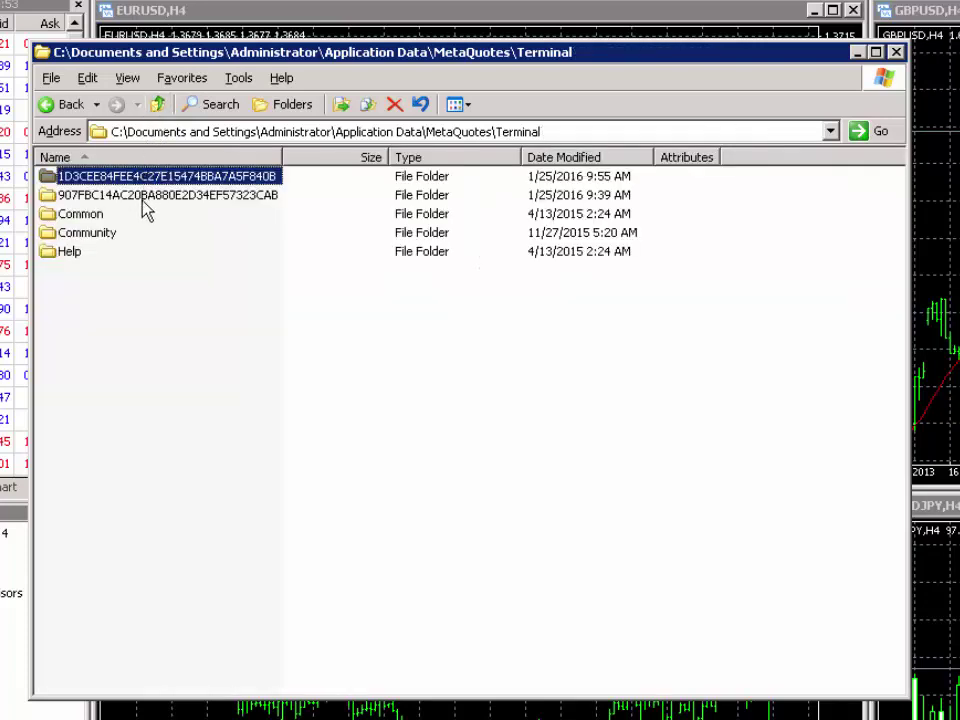
click(153, 201)
click(163, 184)
click(156, 200)
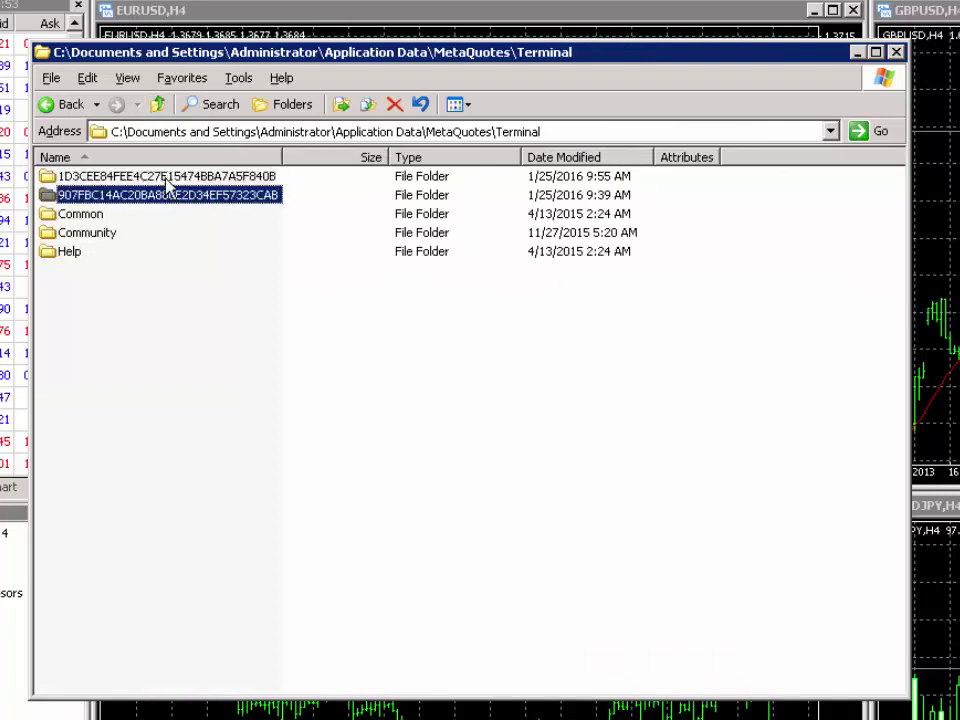
click(168, 180)
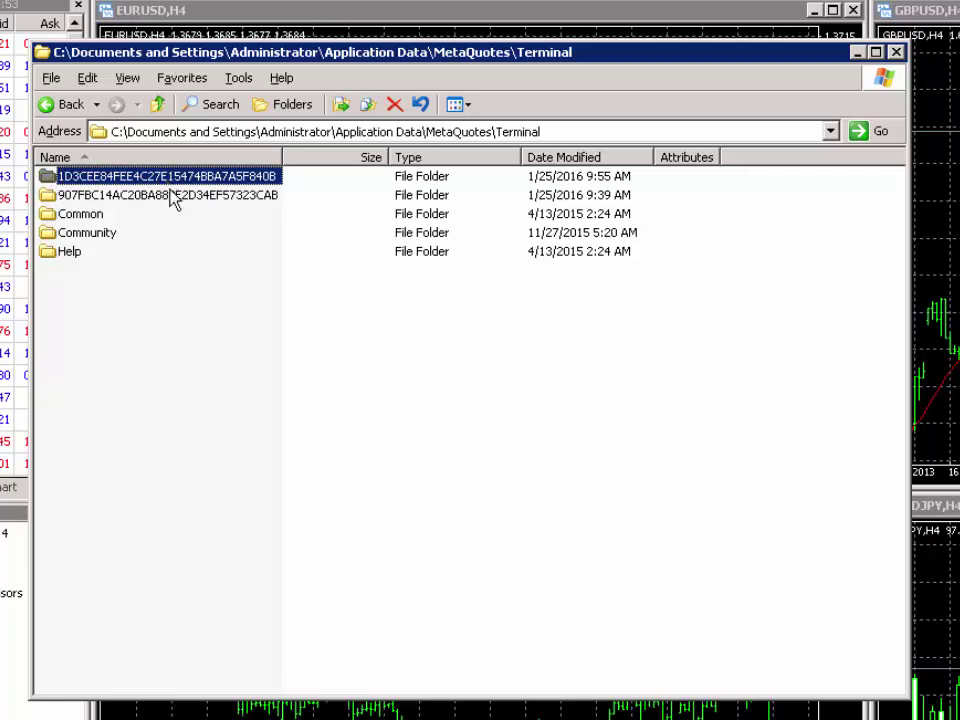
click(172, 199)
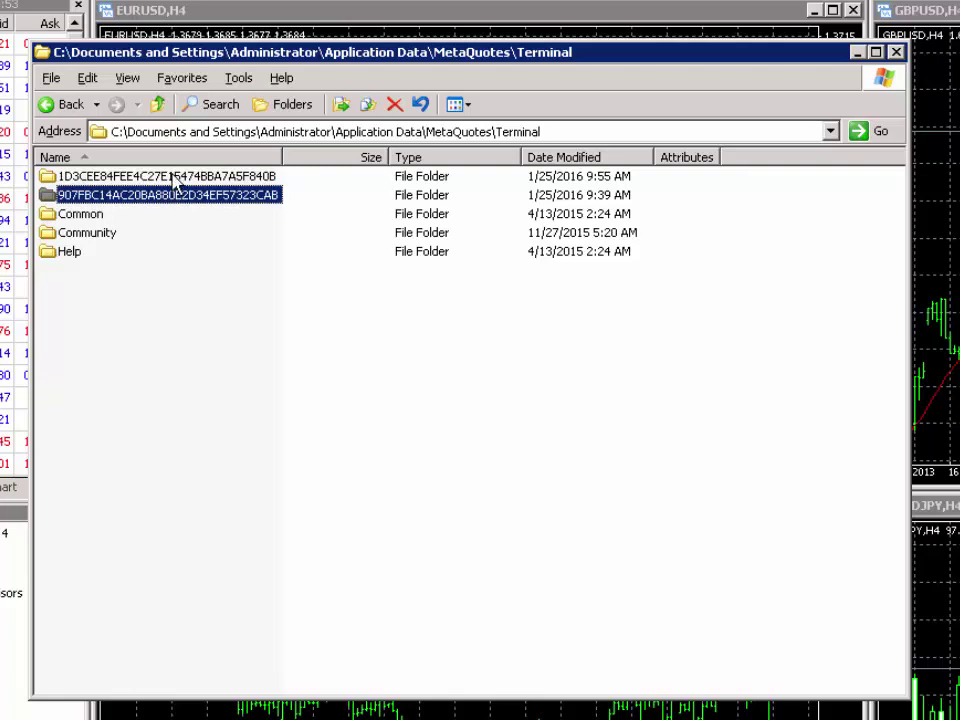
click(174, 180)
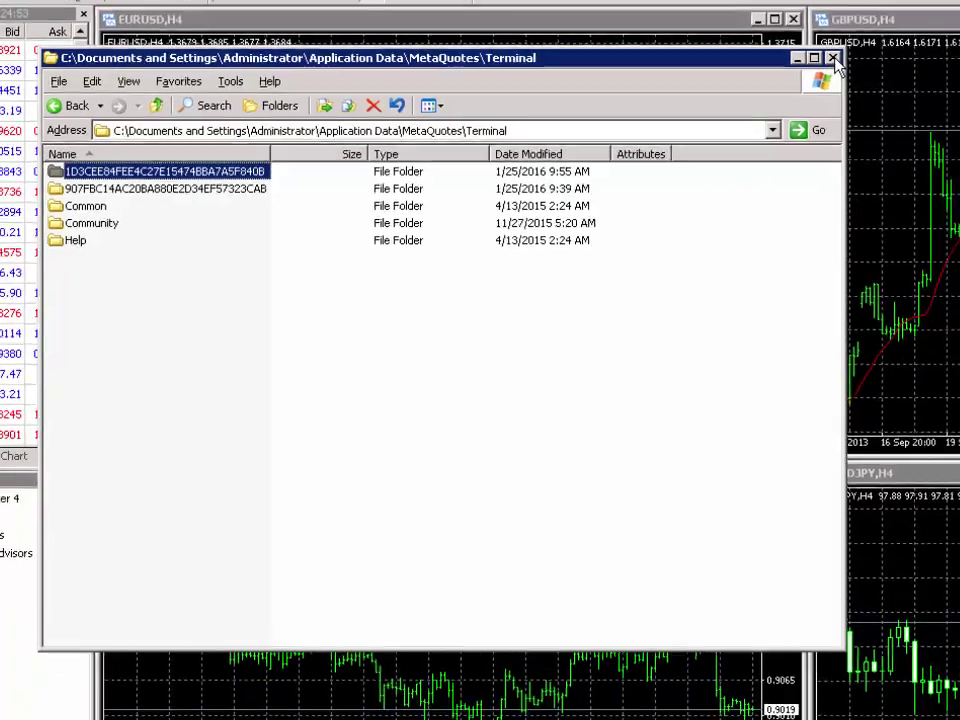
click(895, 53)
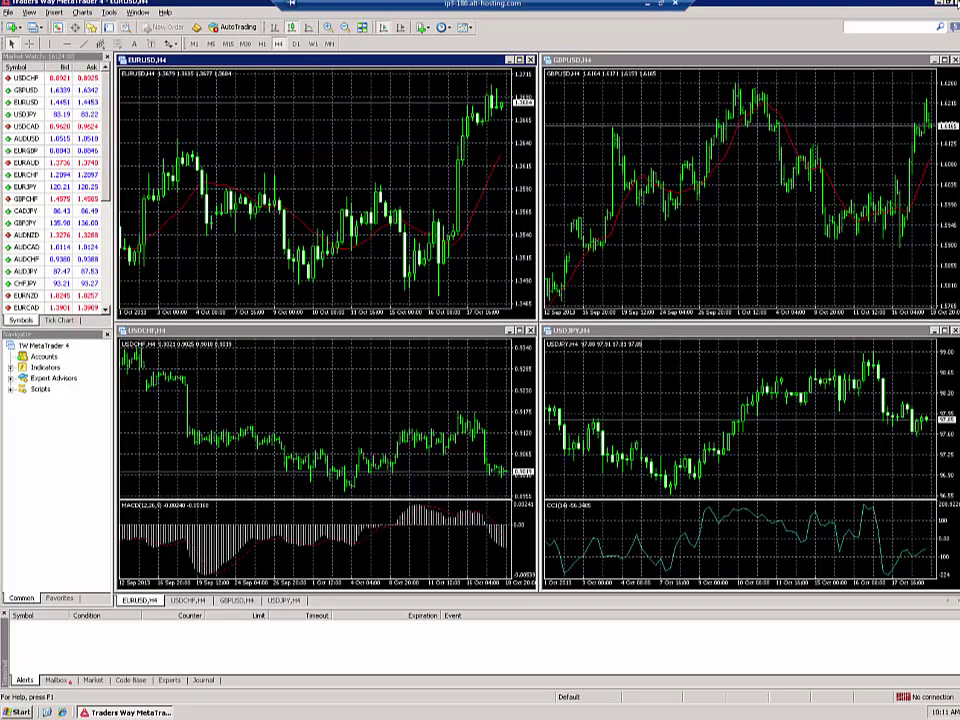
click(955, 4)
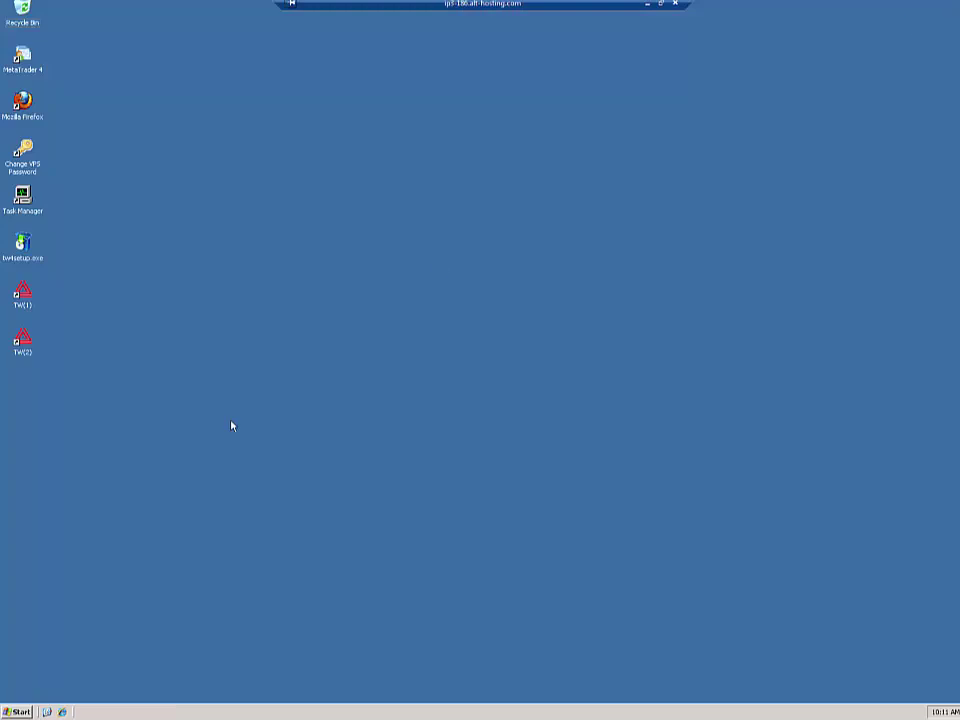